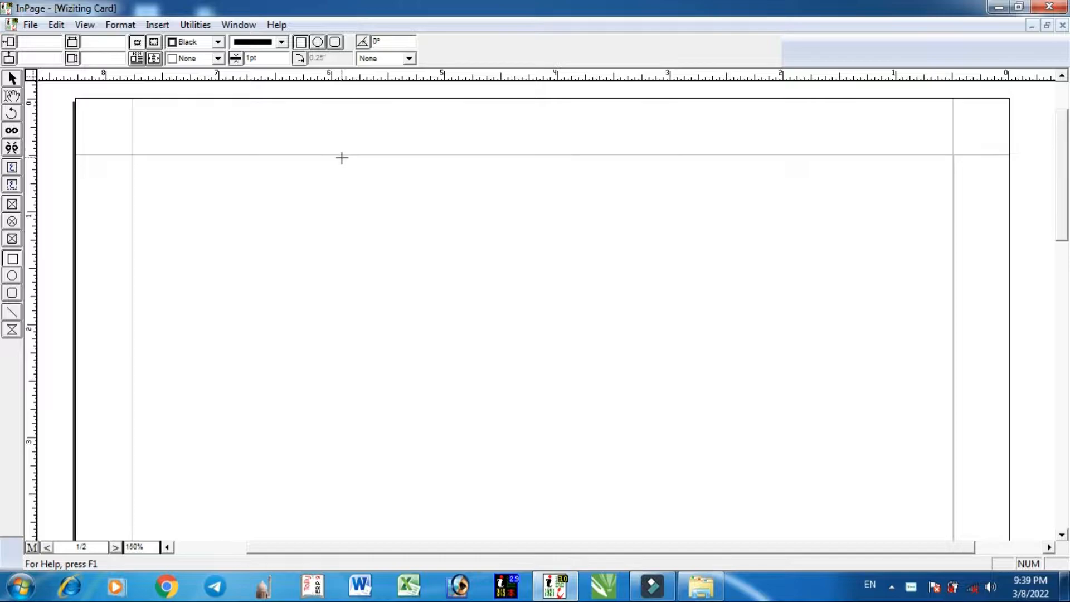
- Draw a rectangle on the page as the card outline and set its size to 3.5 inches wide by 2.1 inches high
drag(340, 156, 571, 262)
click(11, 81)
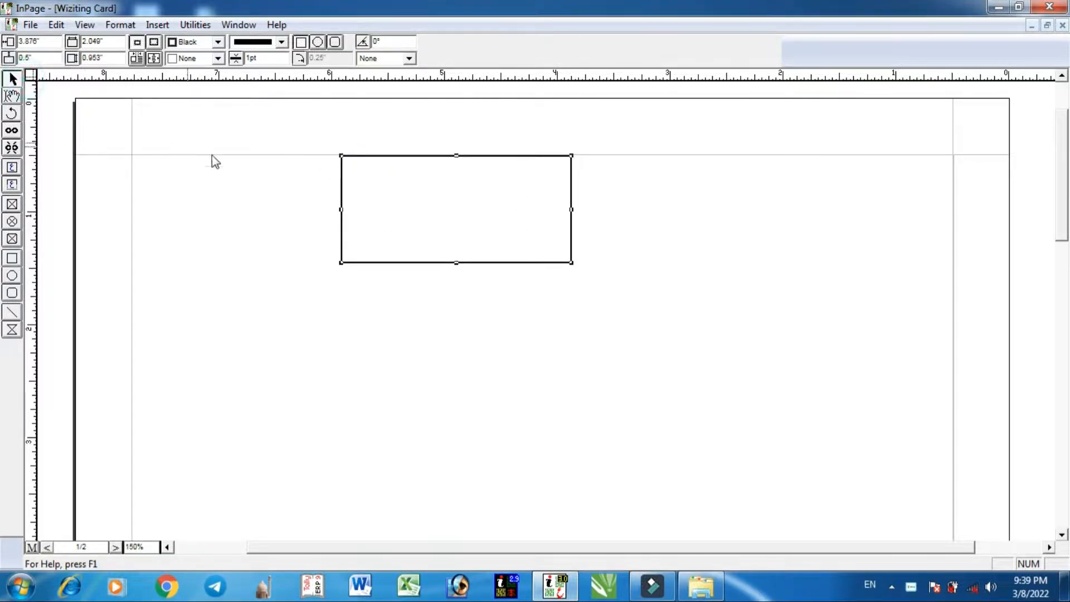
click(340, 184)
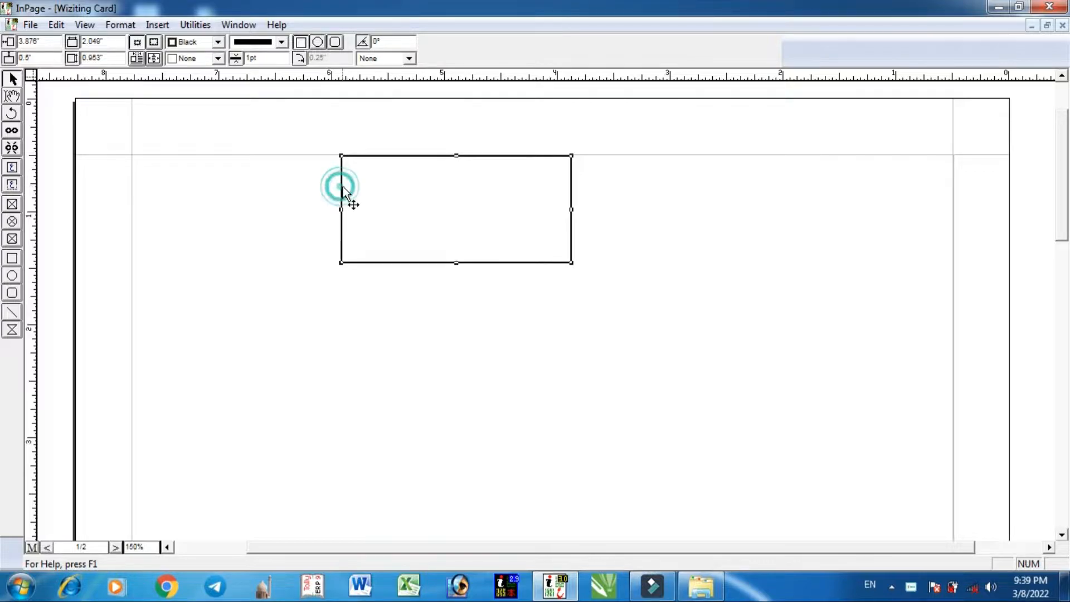
double_click(111, 41)
text(3.)
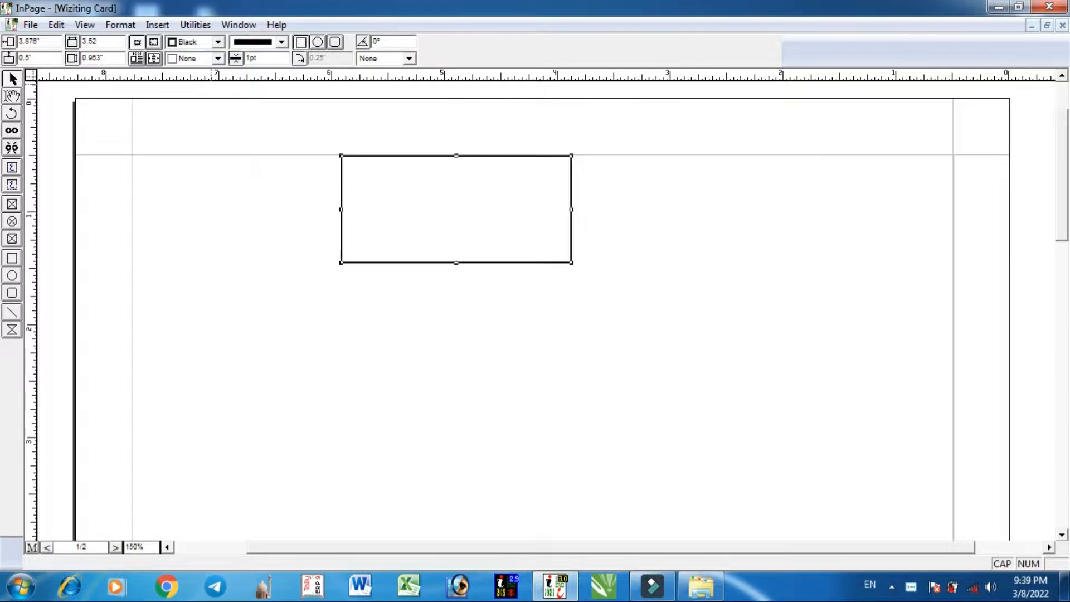
text(5)
key(Tab)
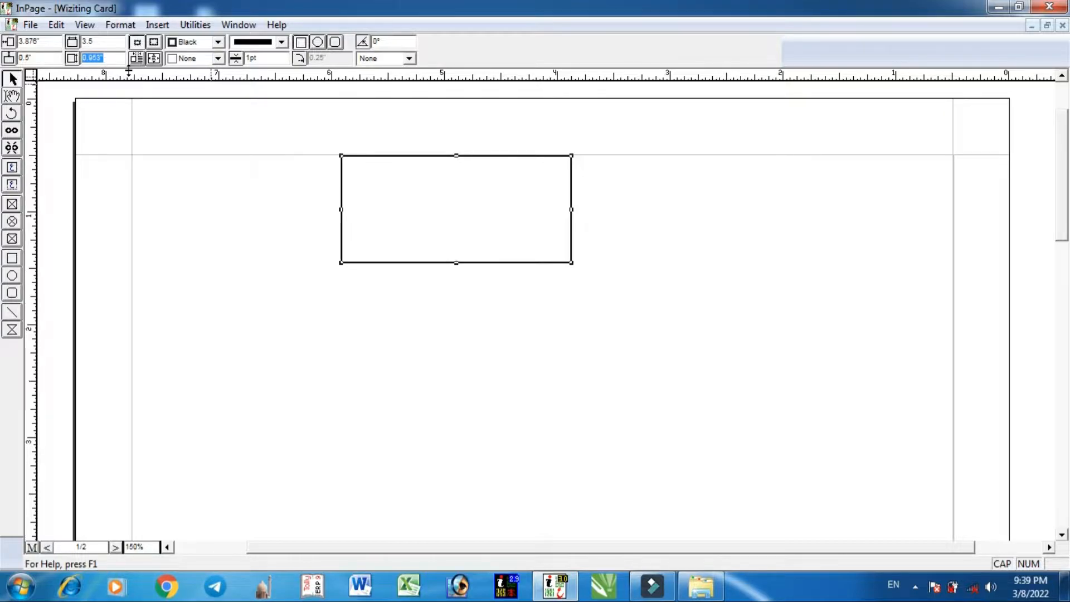
text(2.1)
key(Return)
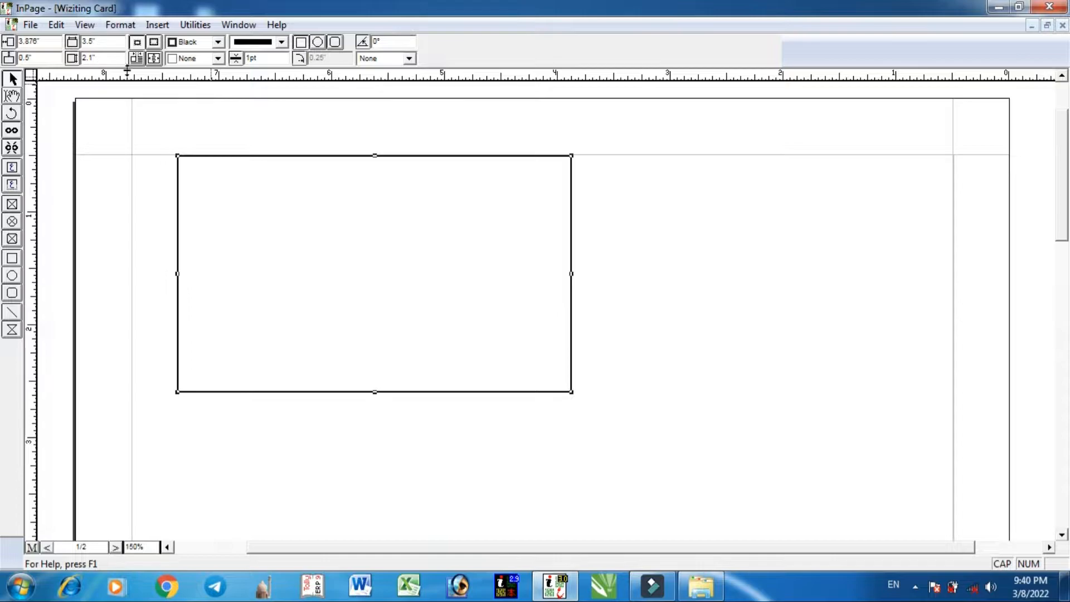
- Move the card outline horizontally to a position of about 2.57 inches, keeping its upper edge on the margin guide
drag(360, 155, 507, 167)
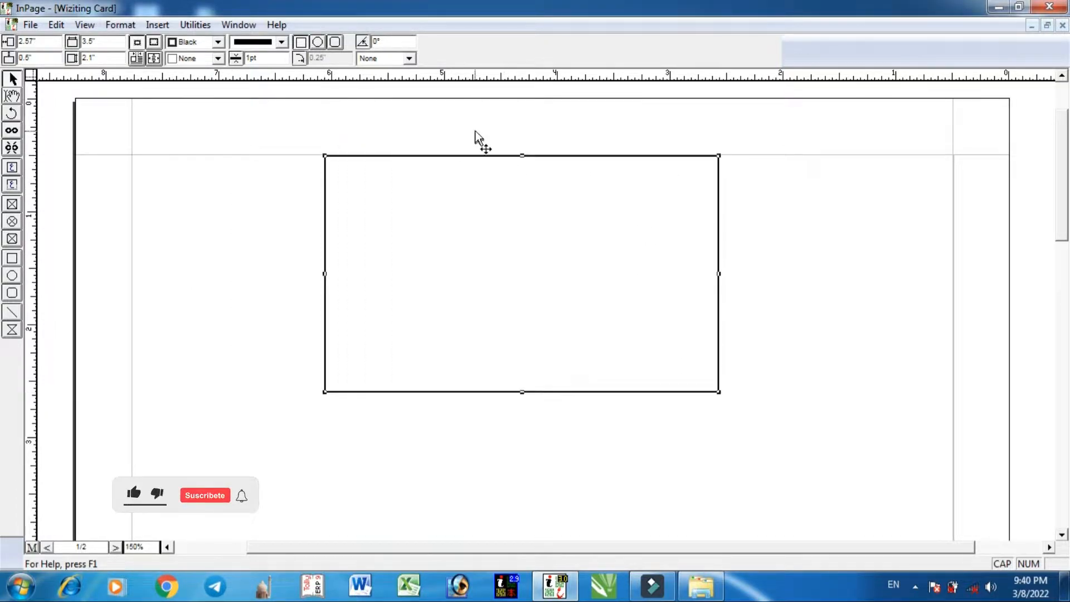
click(504, 204)
click(285, 156)
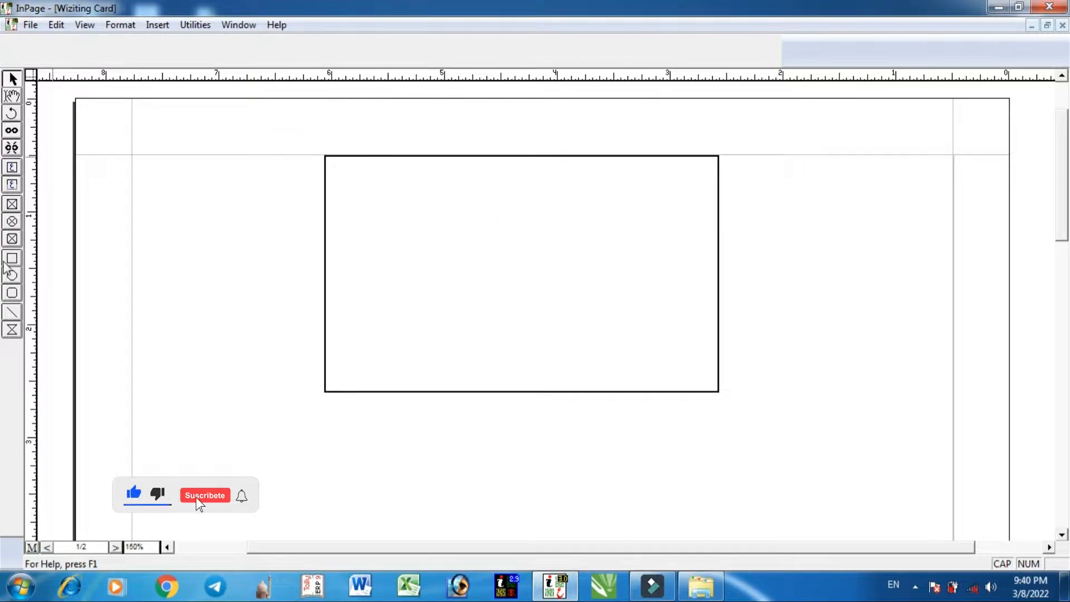
- Draw a rectangular strip across the card's upper edge, fitted to the full 3.5-inch width and about 0.18 inches high
click(12, 259)
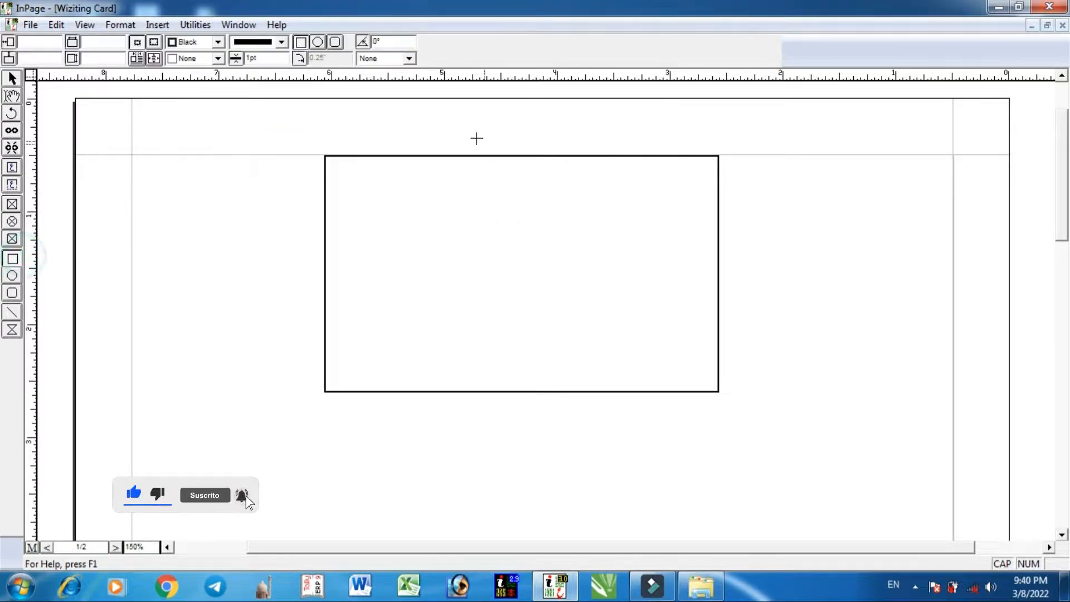
drag(325, 154, 715, 173)
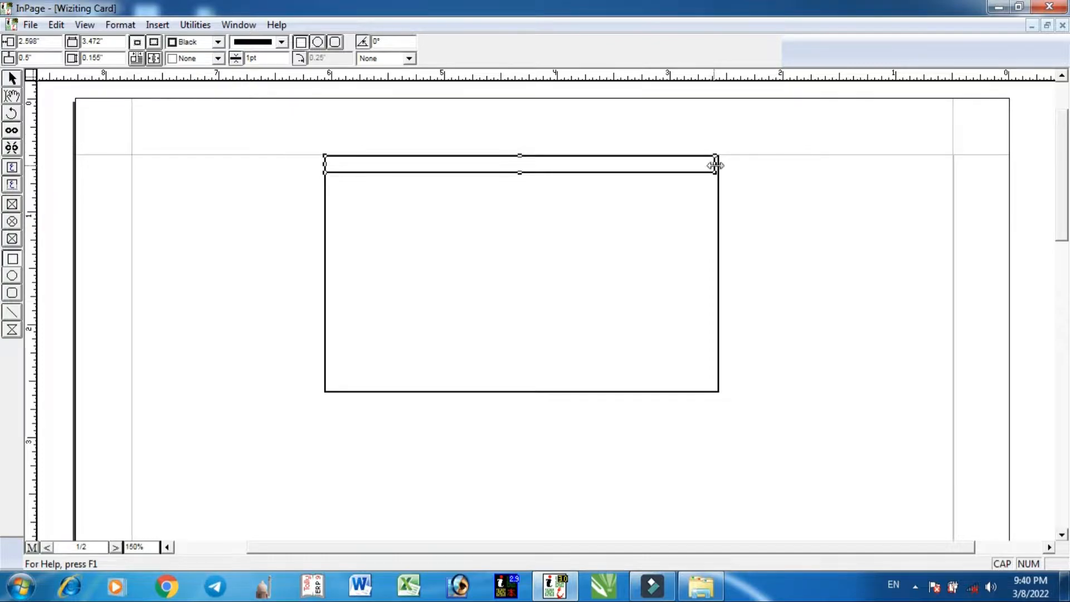
drag(716, 165, 719, 162)
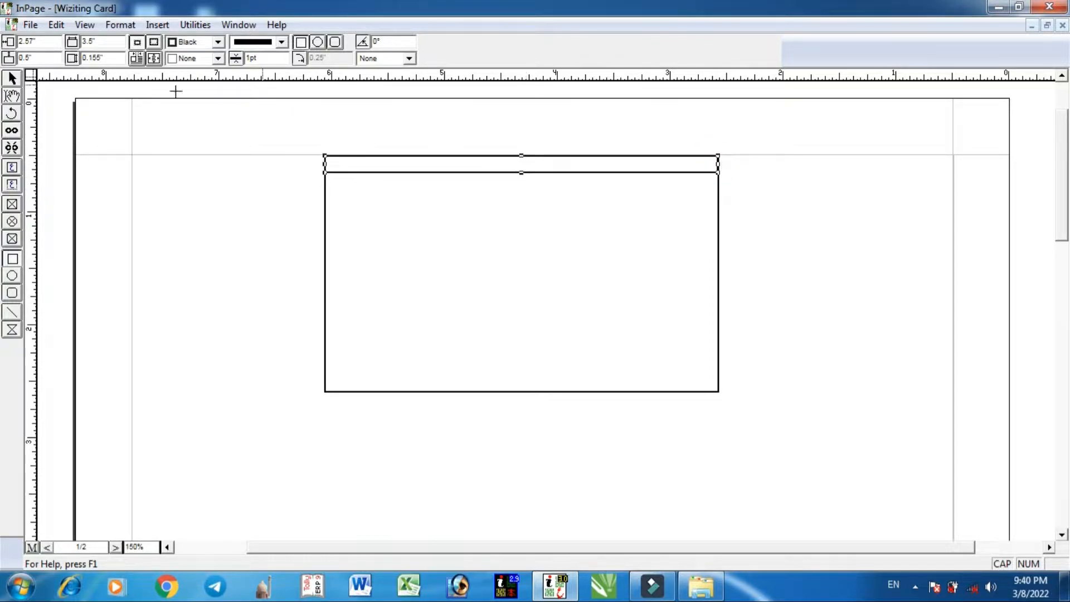
drag(522, 172, 522, 176)
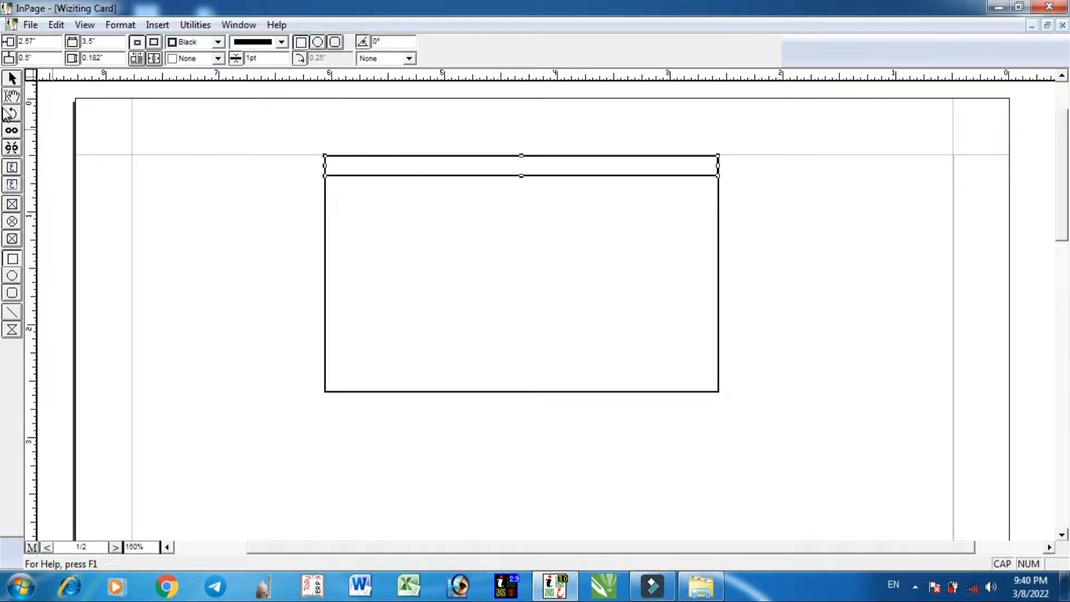
- Apply the nila colour to the fill and border of the header strip
click(12, 78)
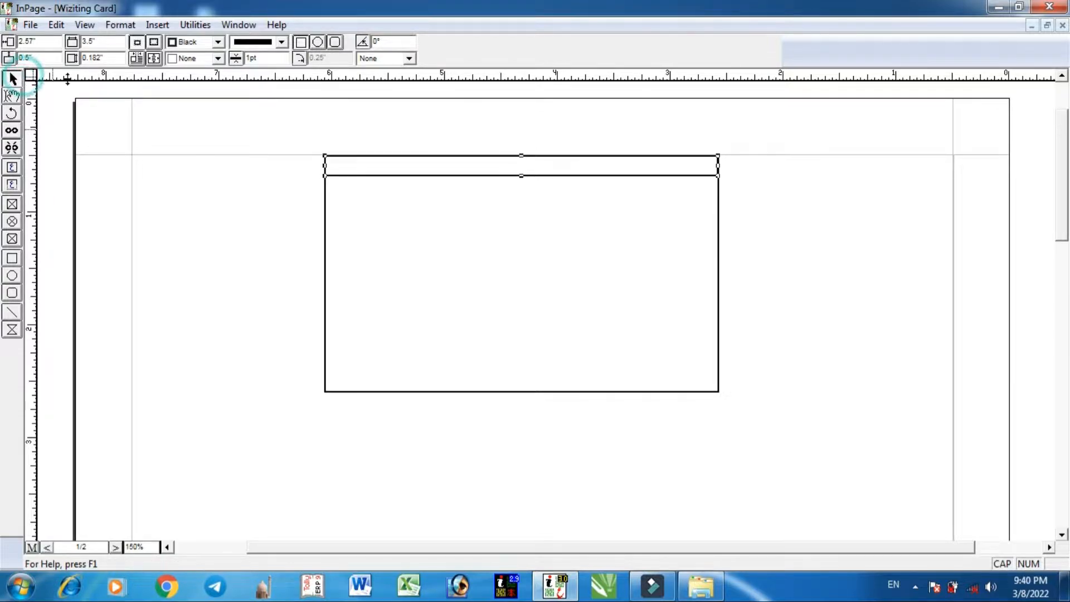
click(219, 59)
click(221, 90)
click(179, 111)
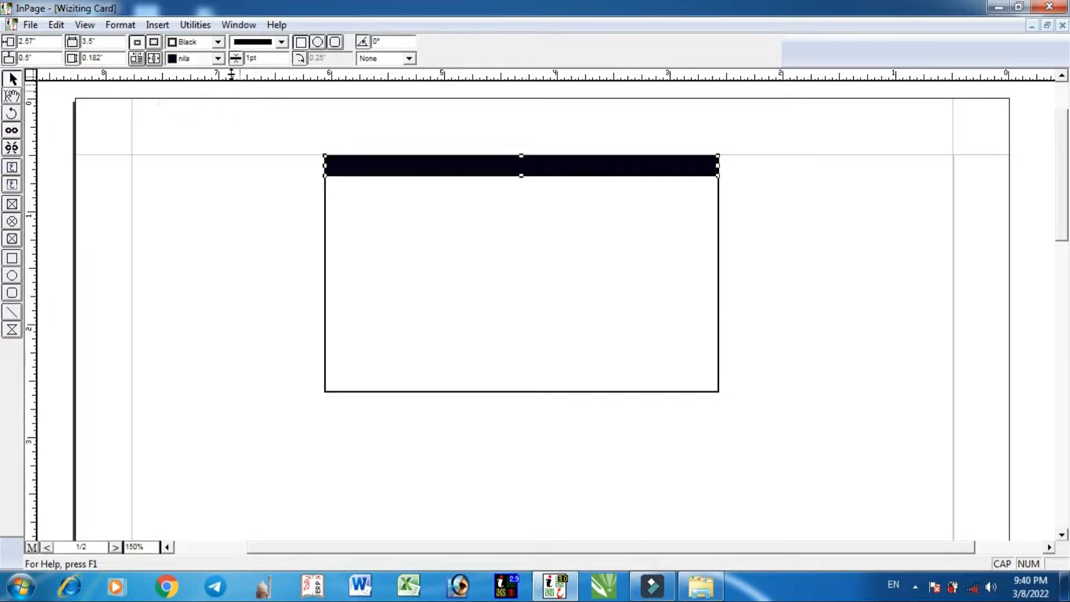
click(219, 42)
scroll(216, 71, down, 2)
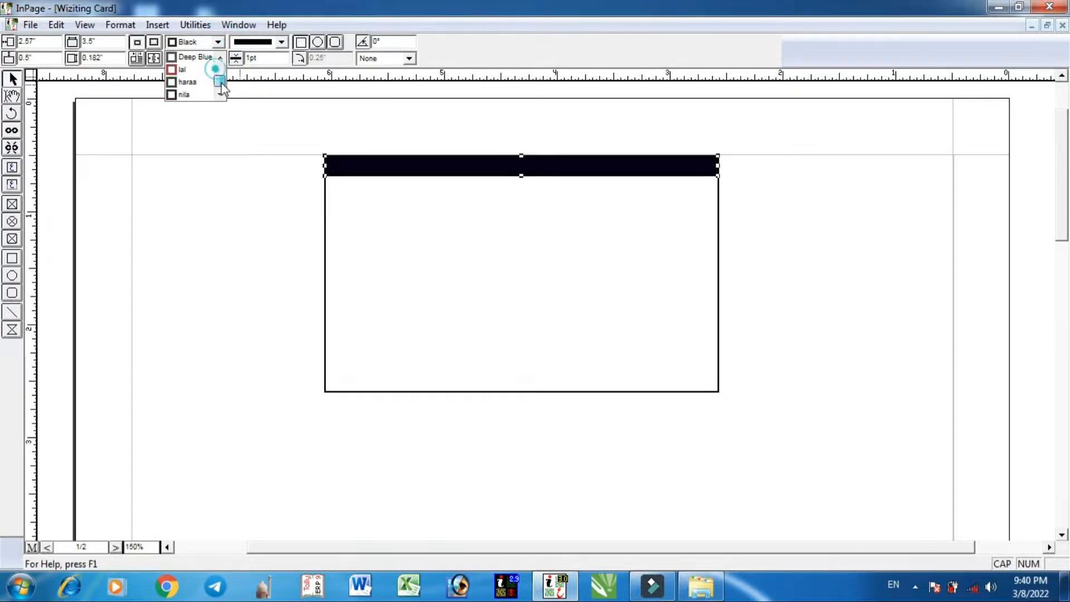
click(200, 105)
click(287, 132)
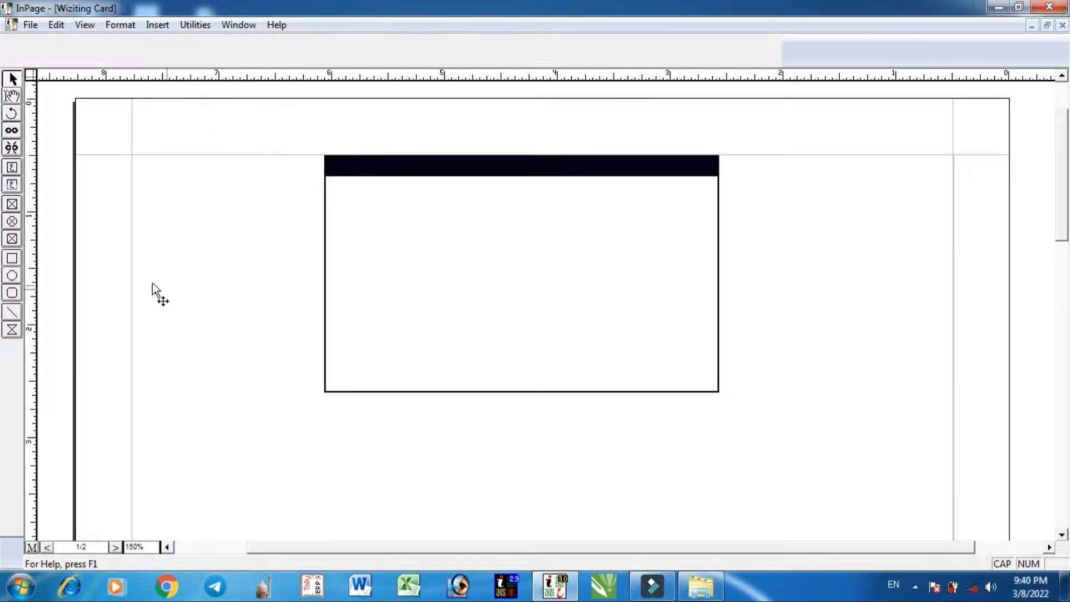
- Draw a polygon box about 0.55 by 0.23 inches below the strip's left end and give it a lal fill and border
click(12, 330)
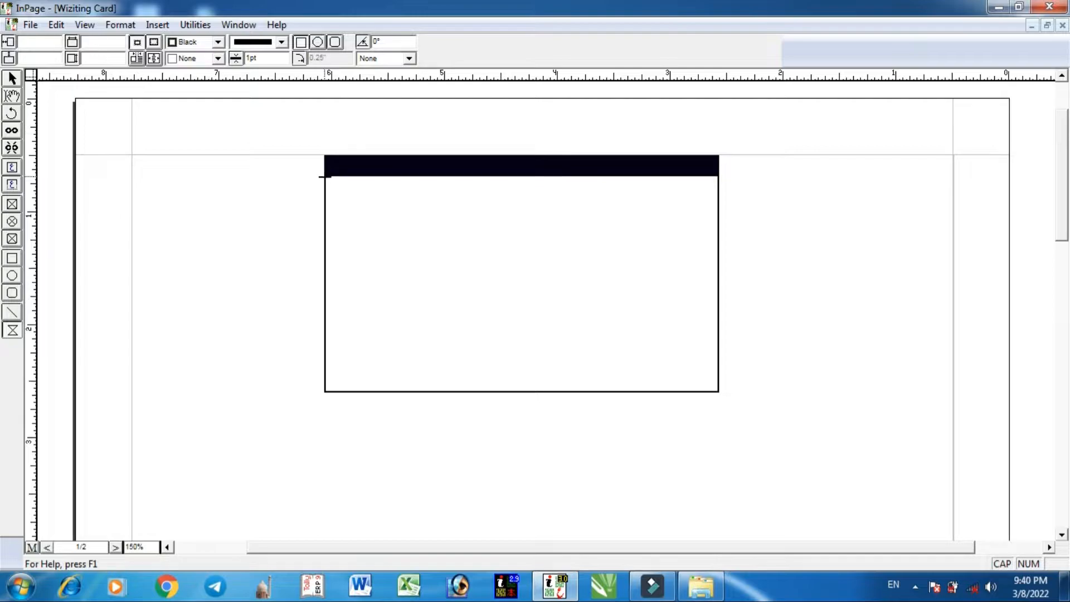
drag(327, 177, 389, 202)
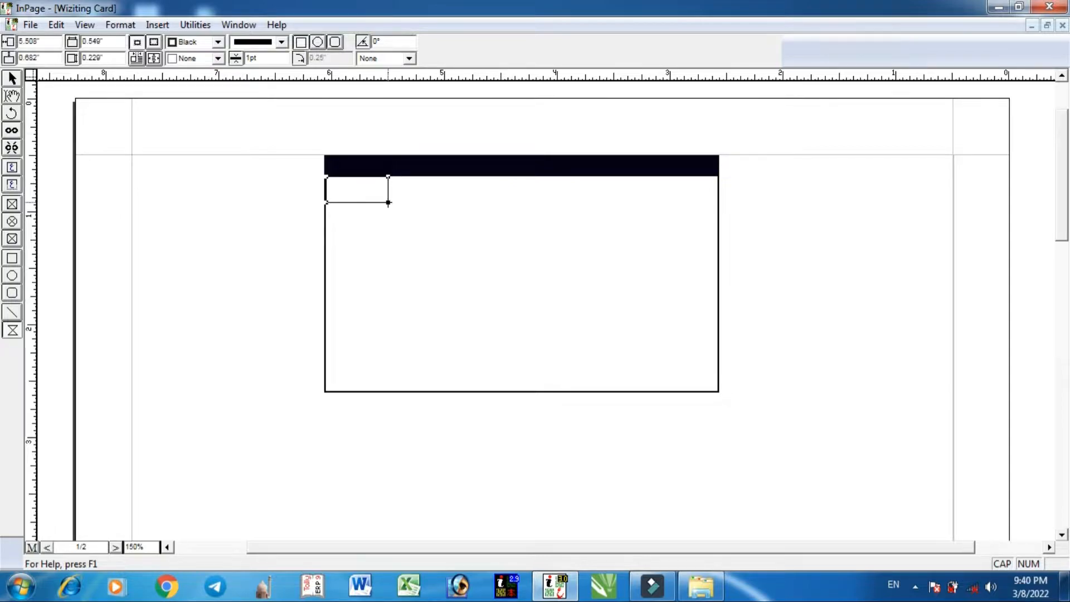
click(218, 58)
scroll(221, 88, down, 5)
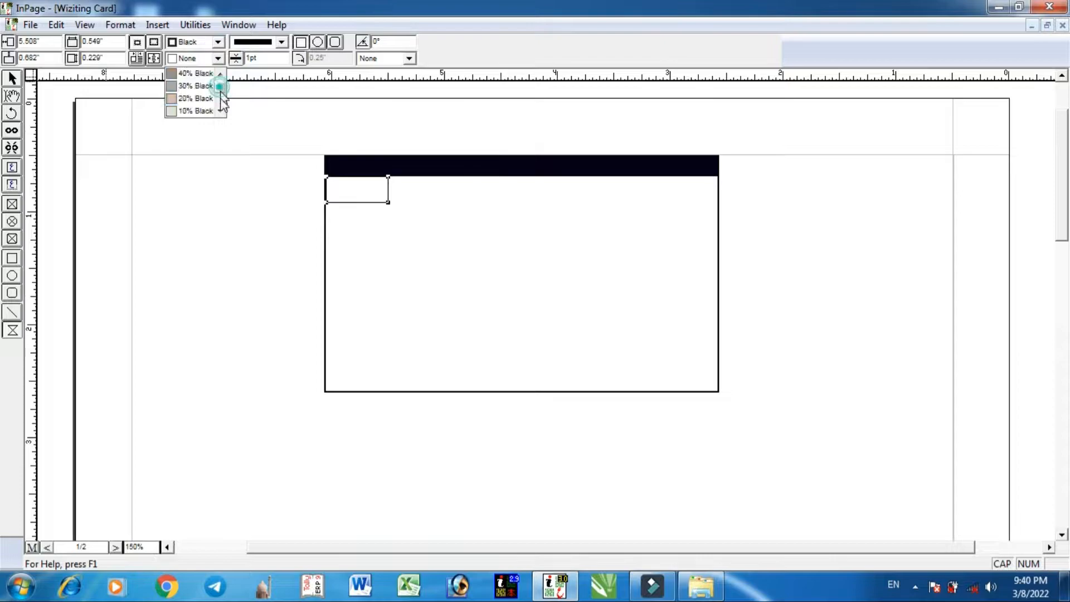
click(187, 85)
click(218, 42)
drag(219, 68, 222, 90)
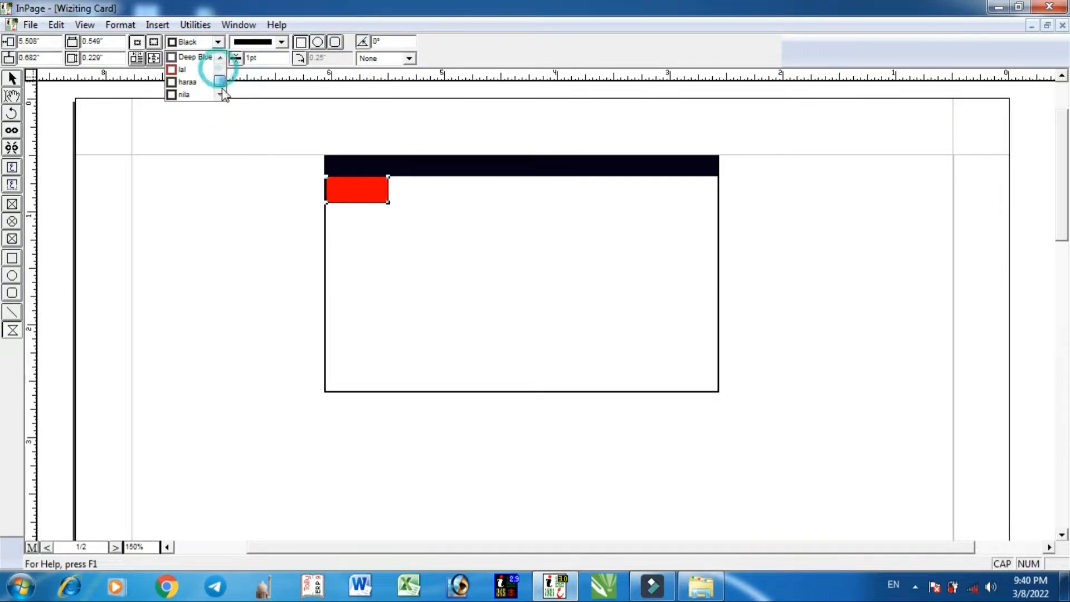
click(193, 74)
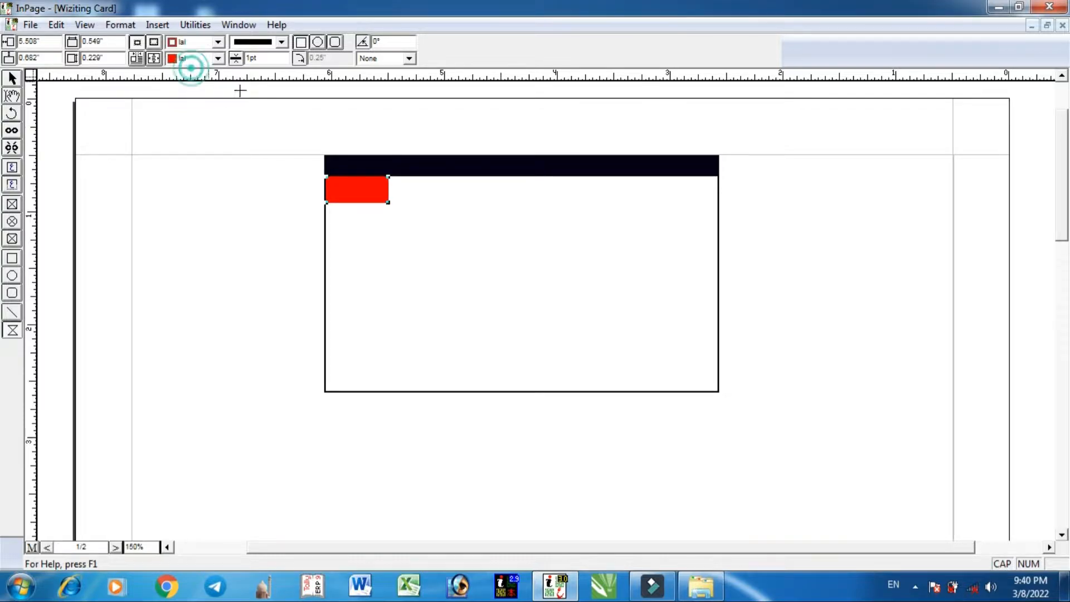
- Copy and paste the red box, then move the copy horizontally until it meets the card's right edge
click(56, 25)
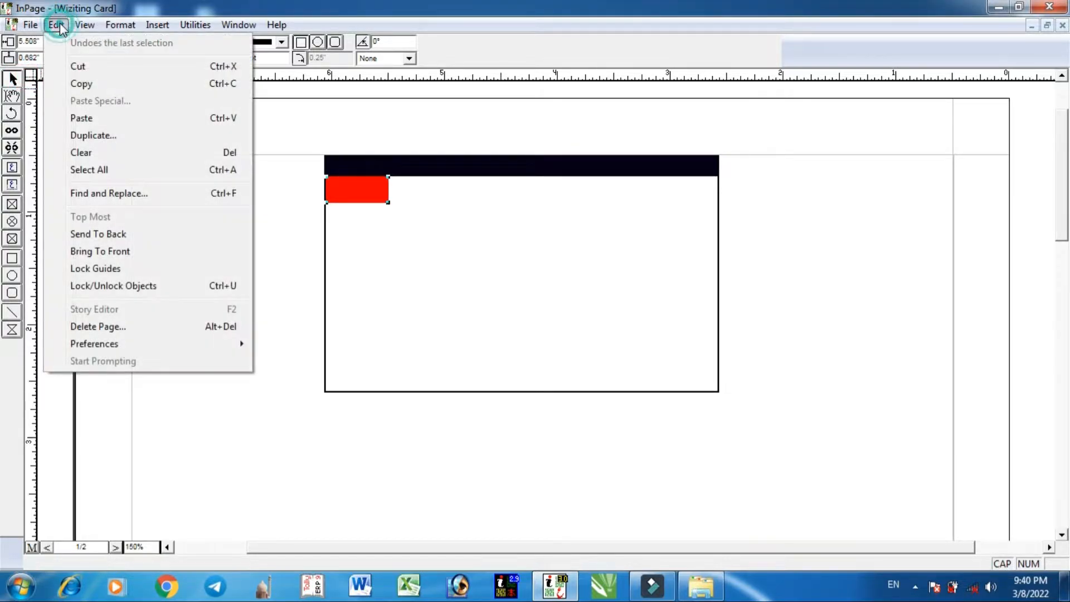
click(86, 82)
click(63, 27)
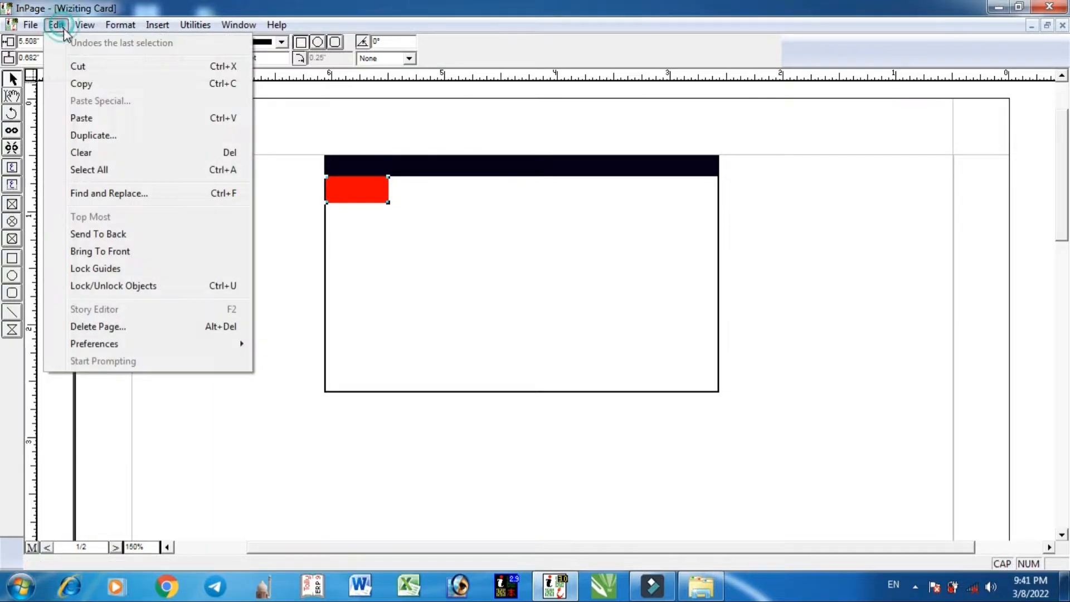
click(96, 120)
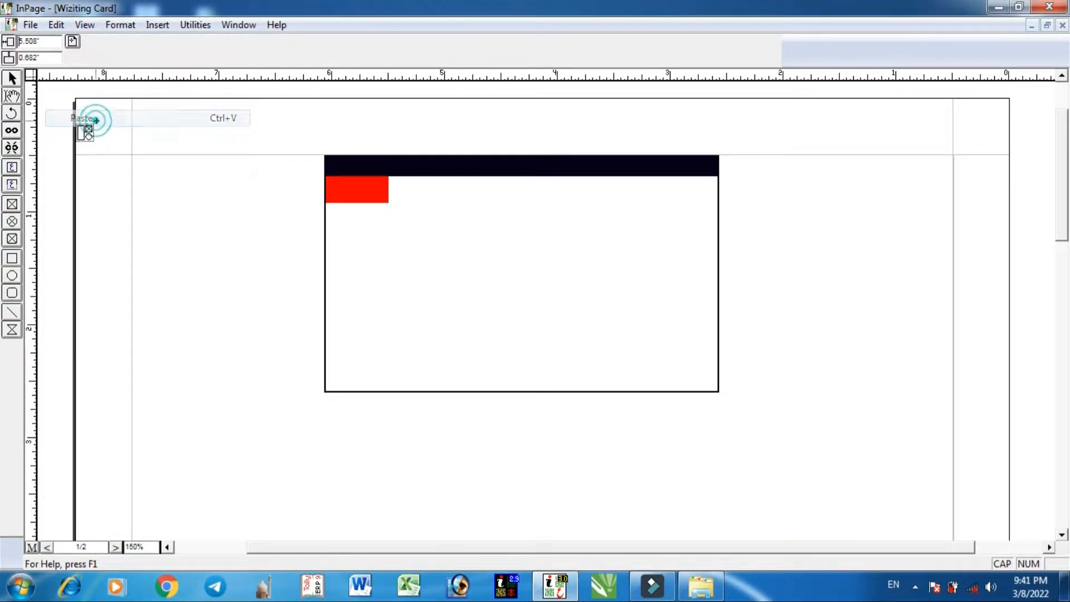
click(135, 135)
key(Right)
key(Right)
key(Right)
key(Right)
key(Right)
key(Right)
key(Right)
key(Right)
key(Right)
key(Right)
key(Right)
key(Right)
key(Right)
key(Right)
key(Right)
key(Right)
key(Right)
key(Right)
key(Right)
key(Right)
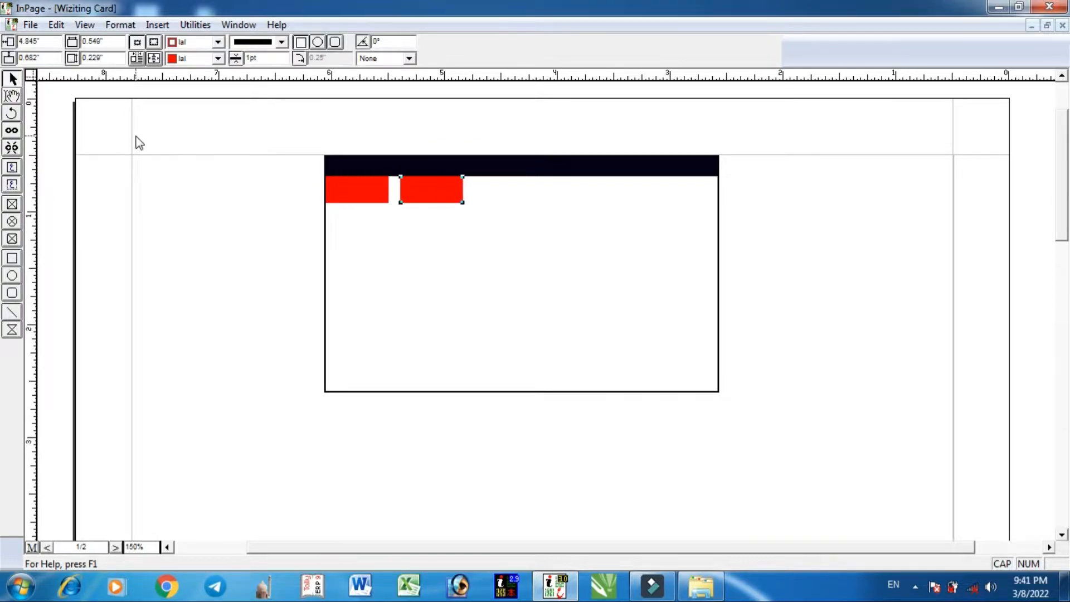
key(Right)
key(Right)
key(Right)
key(Right)
key(Right)
key(Right)
key(Right)
key(Right)
key(Right)
key(Right)
key(Right)
key(Right)
key(Right)
key(Right)
key(Right)
key(Right)
key(Right)
key(Right)
key(Right)
key(Right)
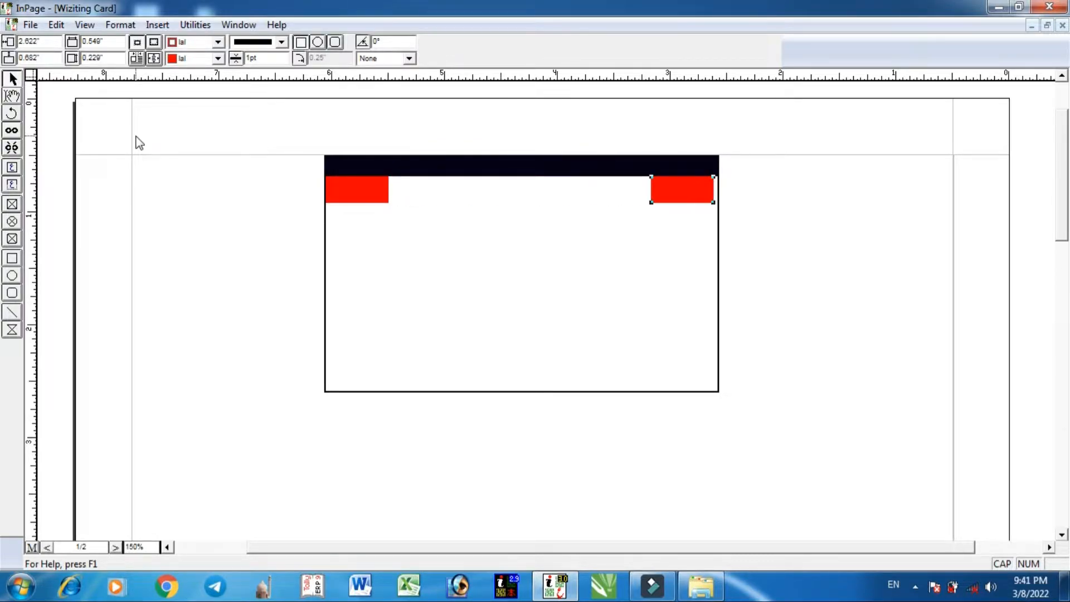
key(Left)
- Slant the inner sides of both red boxes by moving their lower inner corners outward towards the card edges
click(334, 193)
drag(389, 202, 378, 203)
drag(372, 203, 372, 203)
click(674, 188)
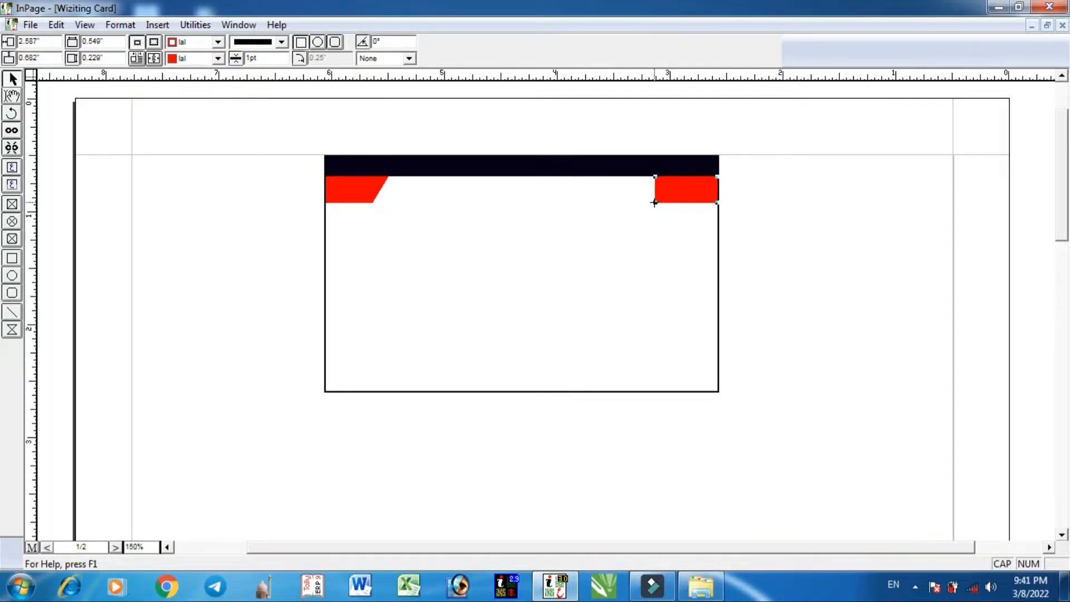
drag(654, 203, 663, 202)
drag(669, 203, 669, 203)
- Select both red slanted shapes and paste a copy of them in the same place
shift+click(369, 207)
click(57, 26)
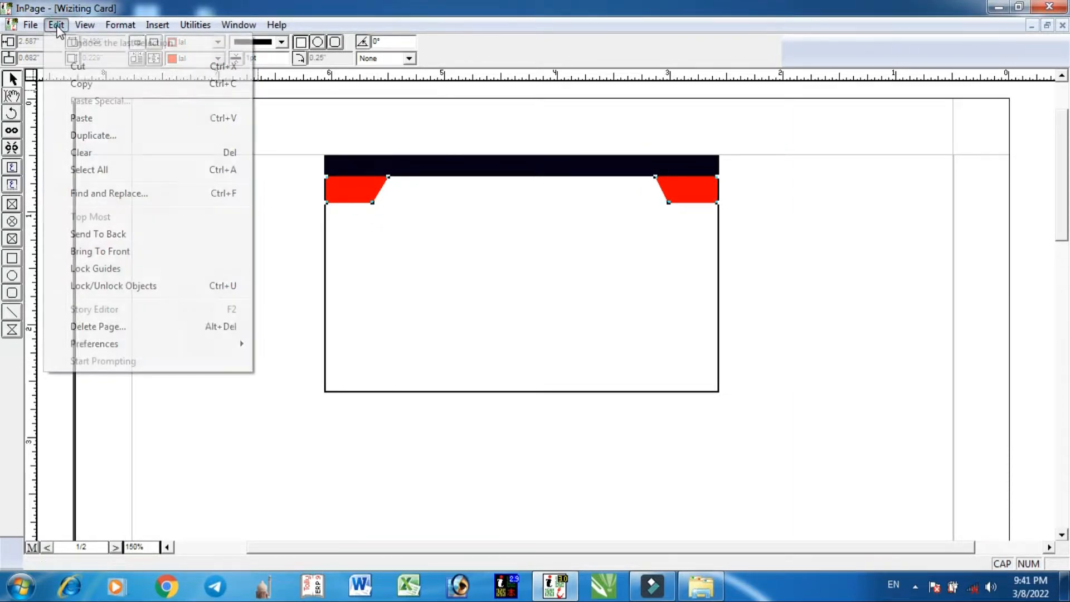
click(112, 84)
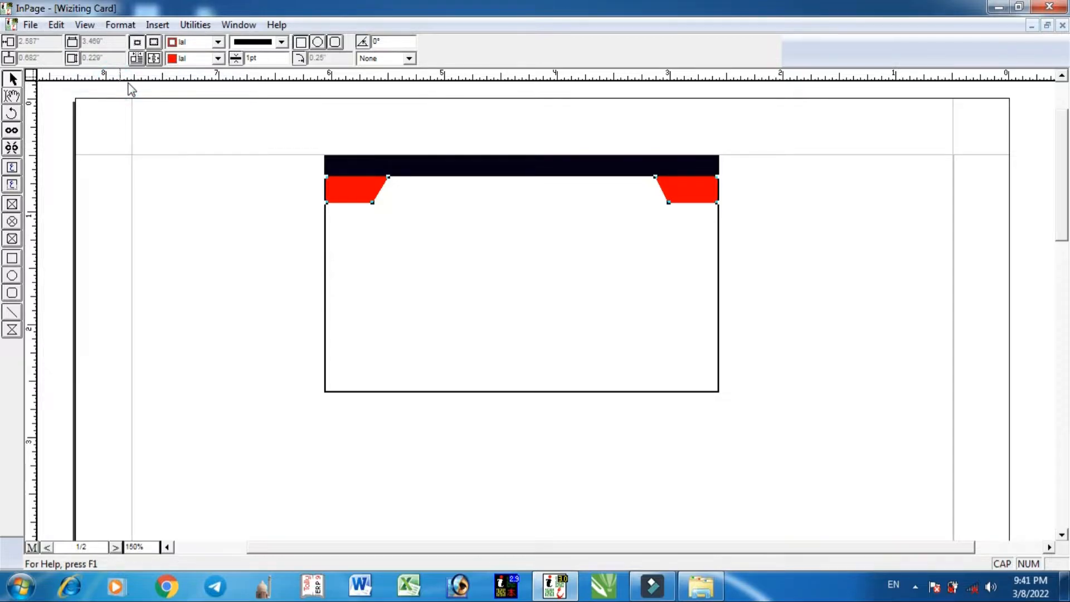
click(57, 26)
click(79, 116)
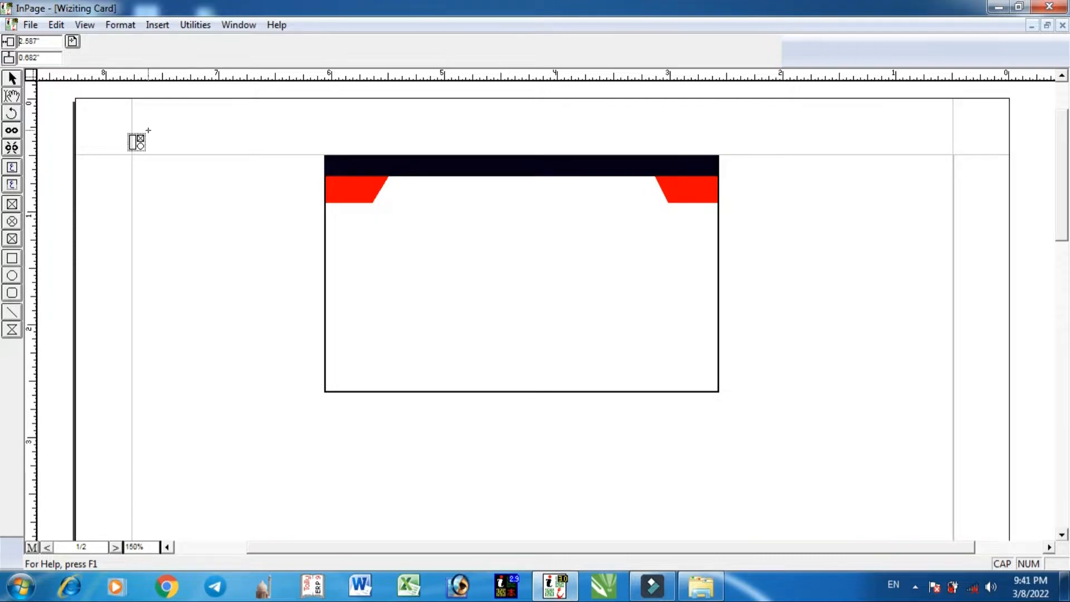
click(339, 117)
- Shift each pasted slanted shape about 0.04 inches inward from the card's side edges
click(361, 179)
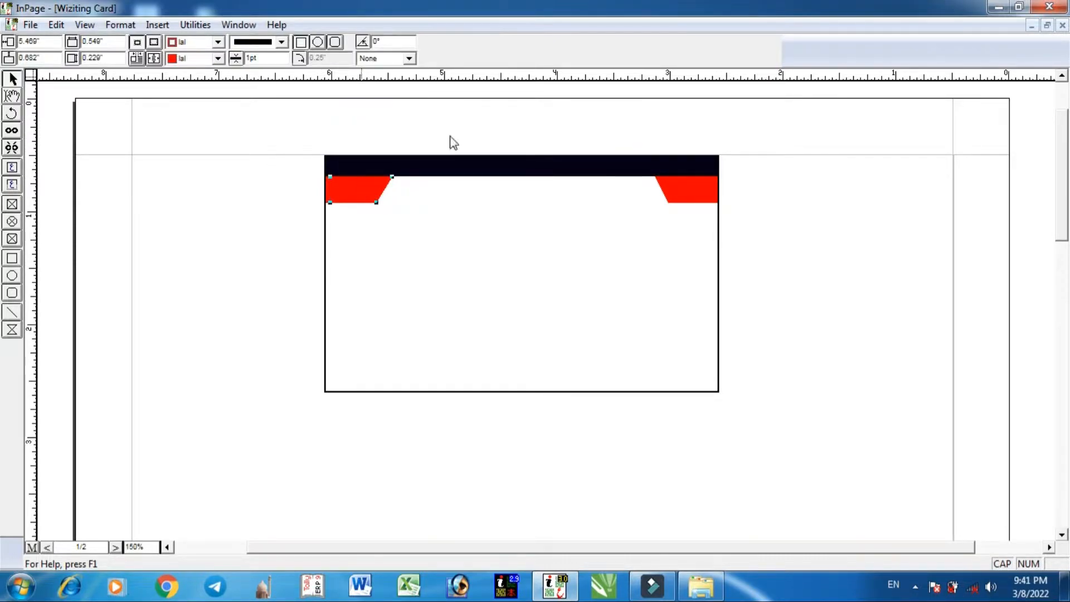
click(680, 179)
drag(680, 178, 676, 178)
- Select both shifted copies together and change their fill and border colour to nila
shift+click(365, 178)
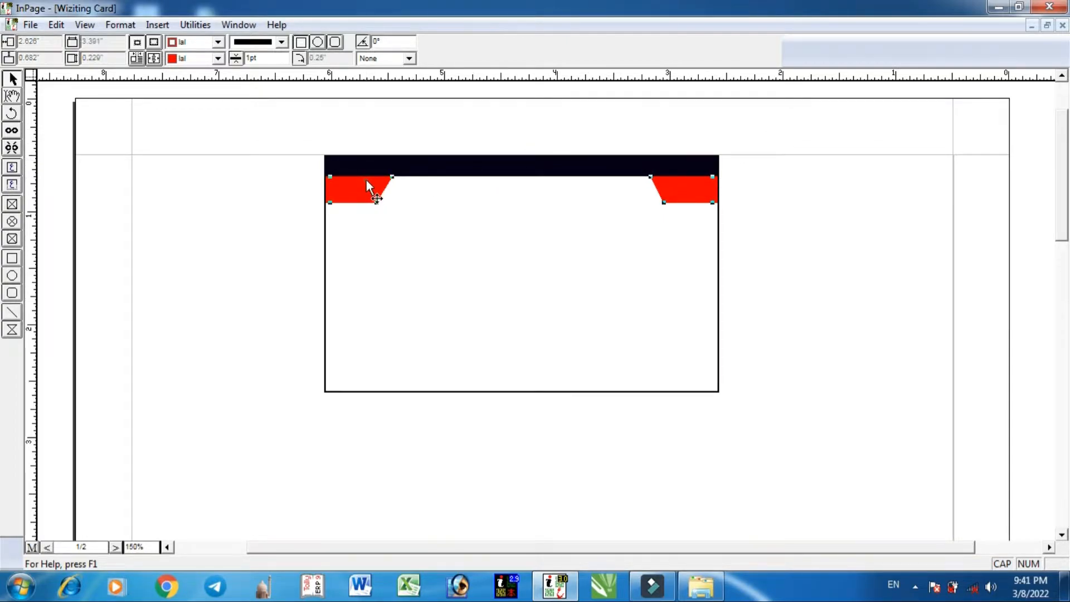
click(218, 58)
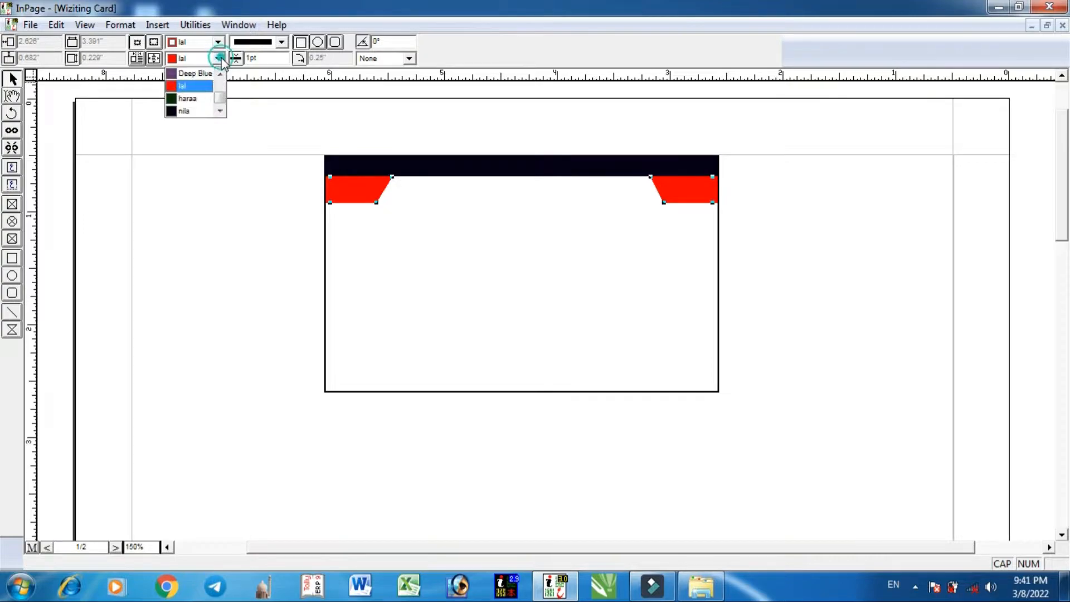
click(191, 111)
click(218, 42)
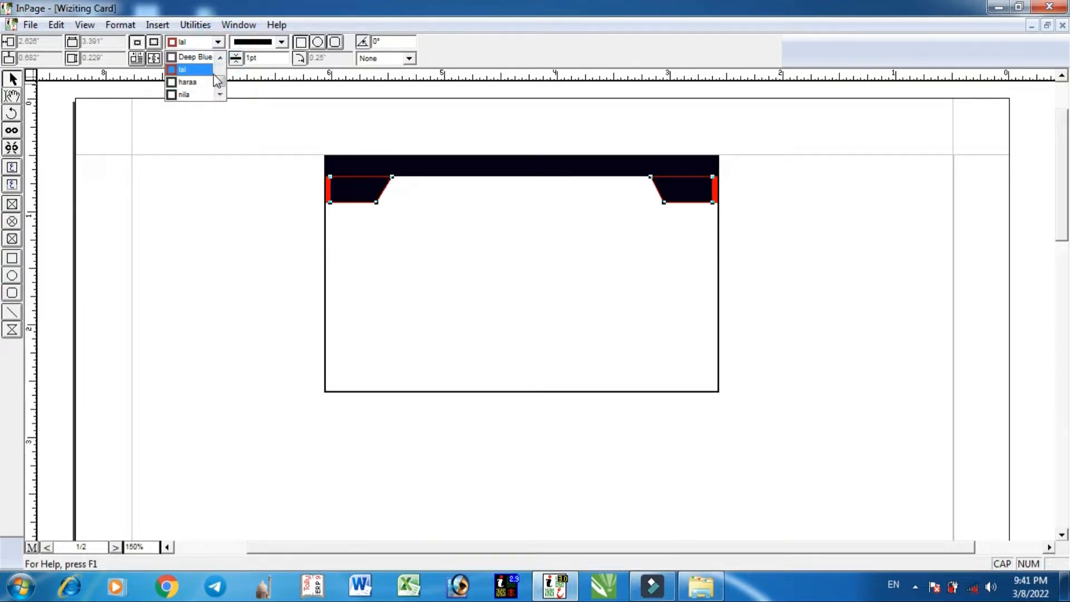
click(177, 94)
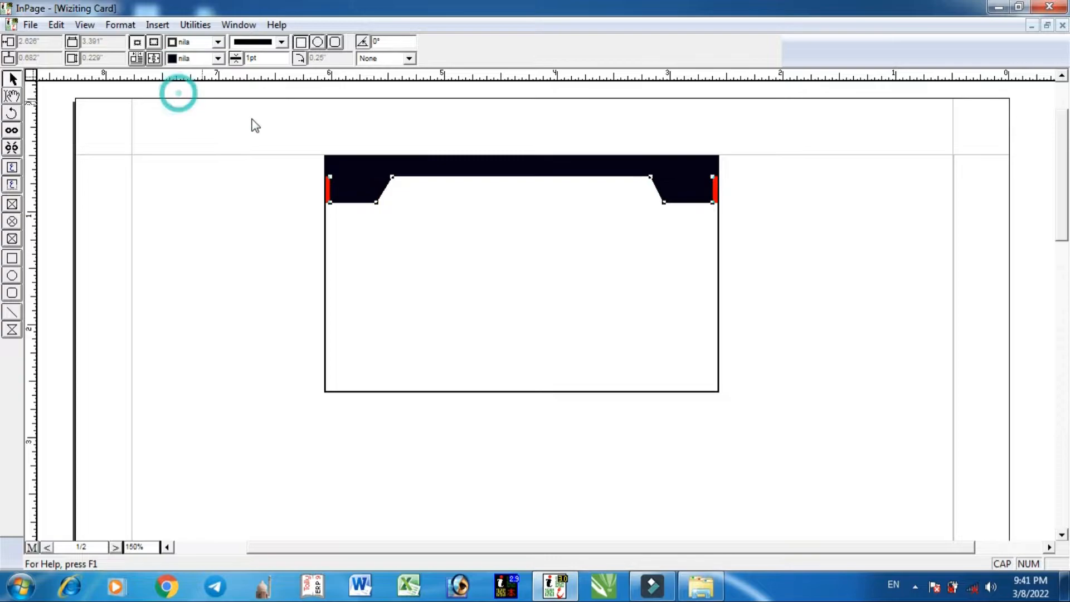
click(328, 191)
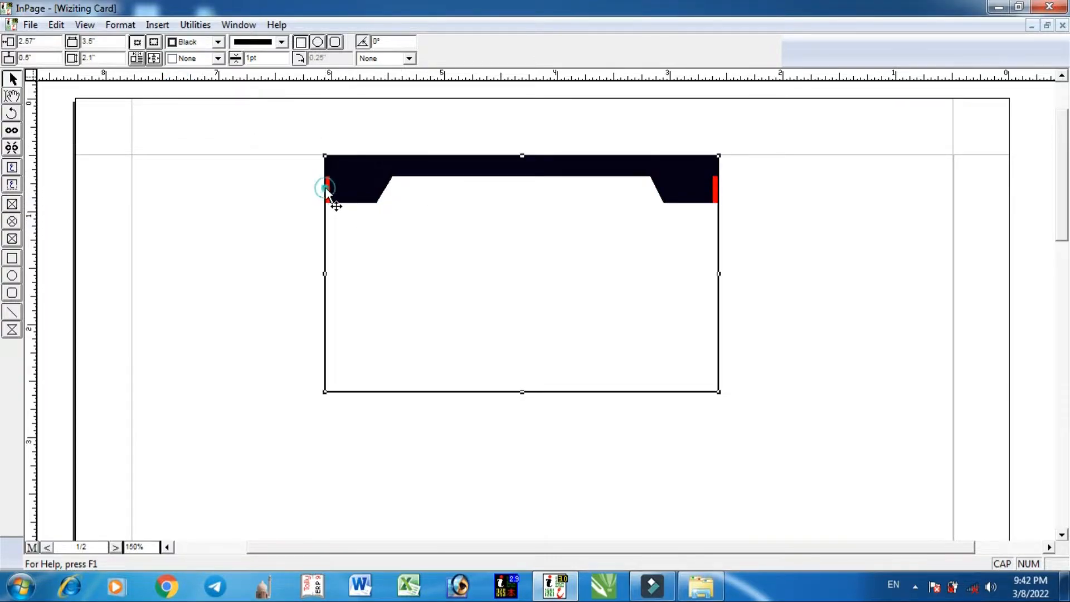
- Bring both red slanted shapes in front of the dark slanted shapes
click(327, 189)
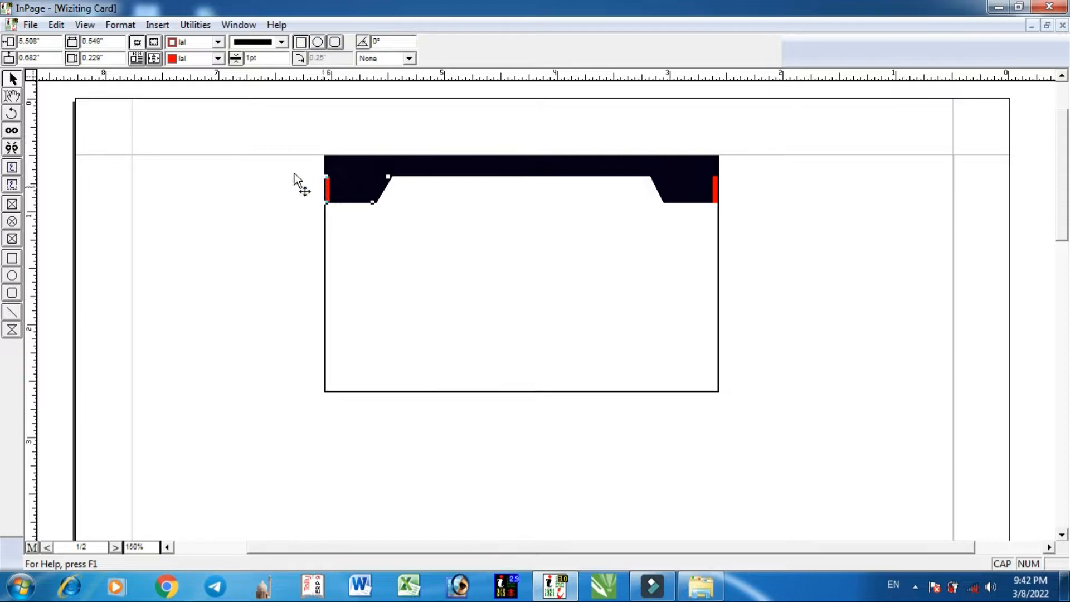
click(56, 25)
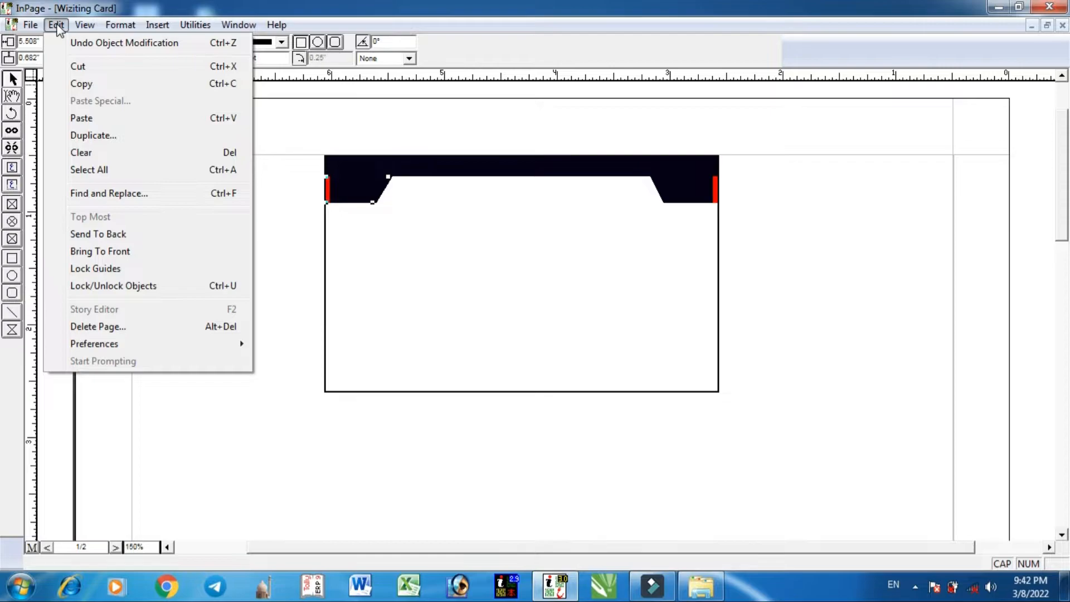
click(136, 250)
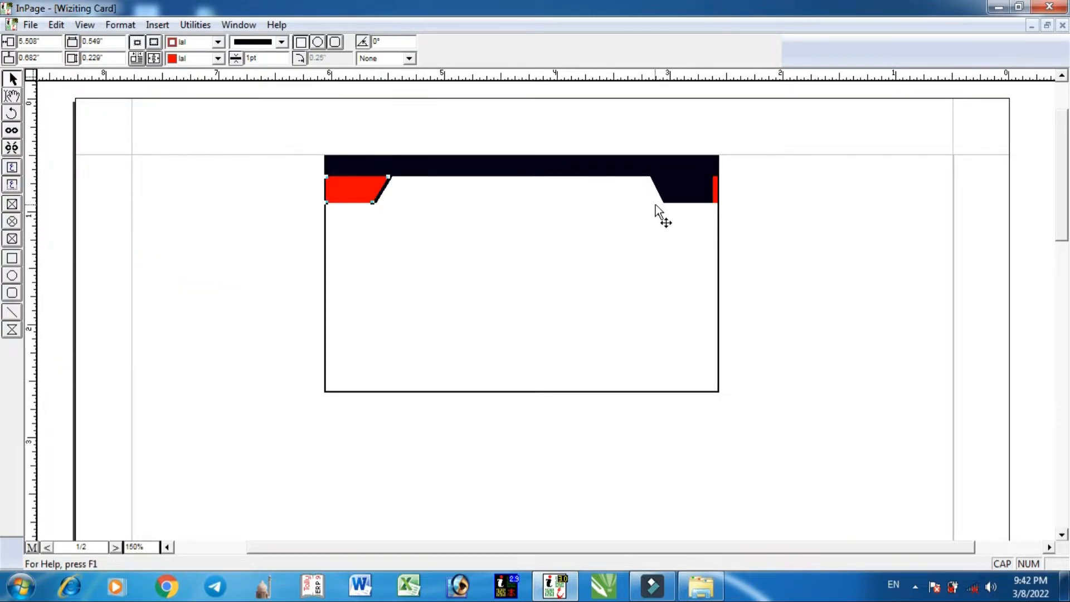
click(717, 187)
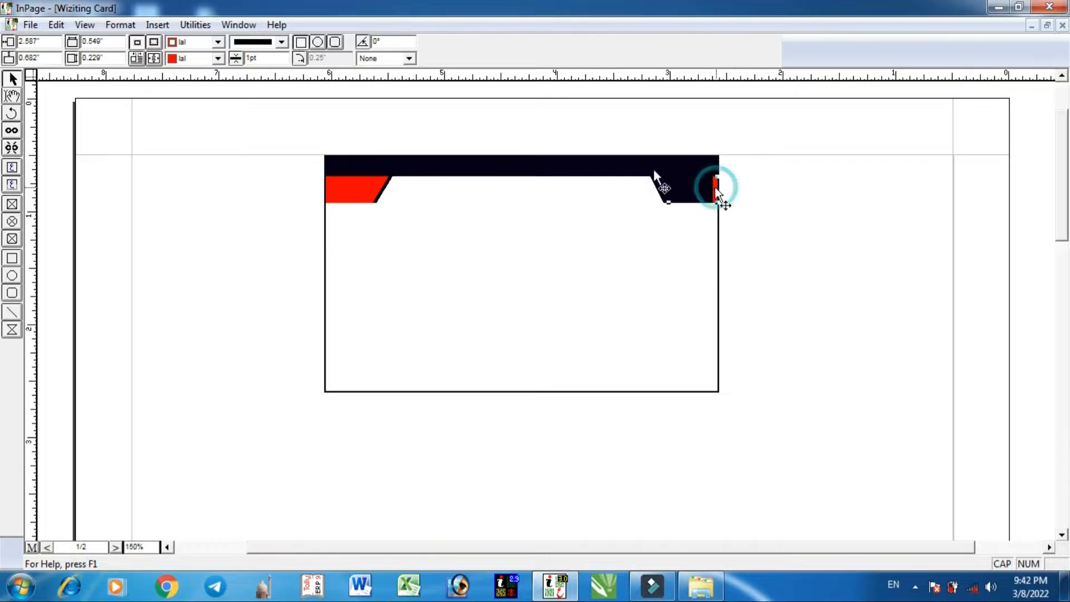
click(56, 24)
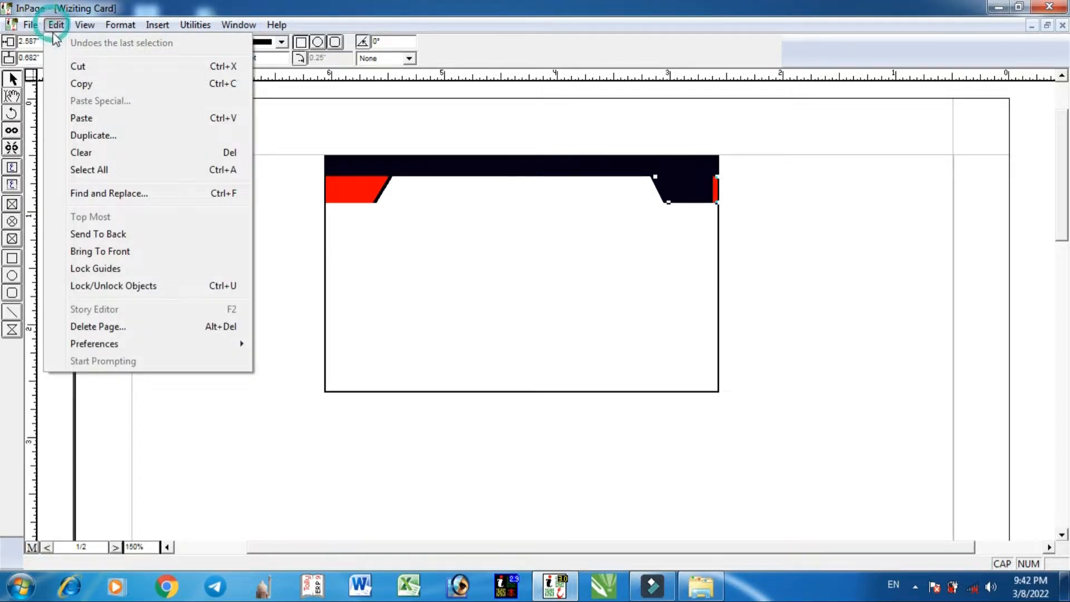
click(114, 252)
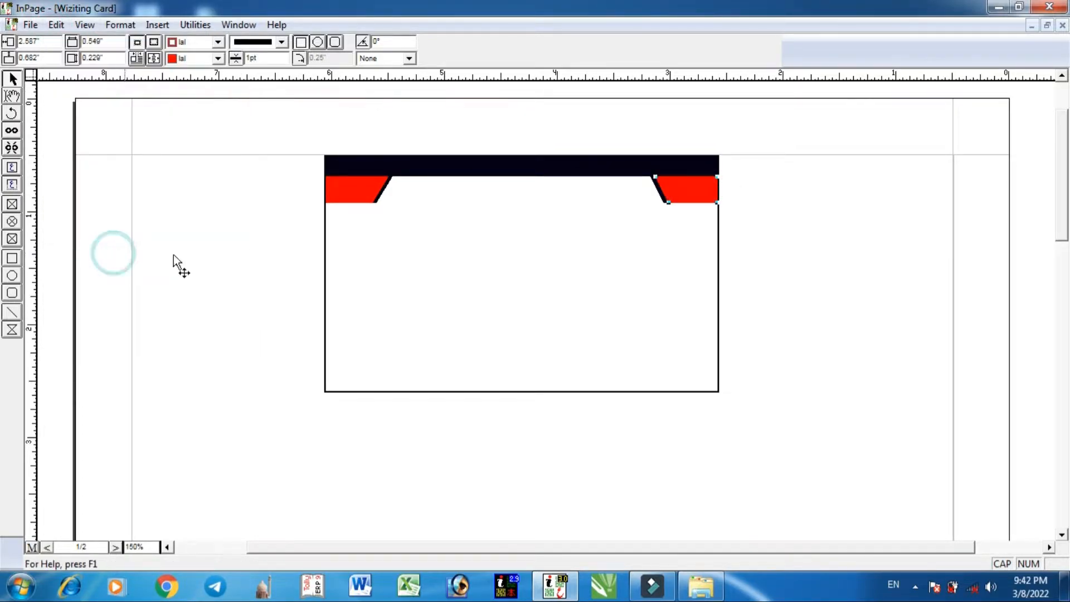
click(466, 256)
click(246, 138)
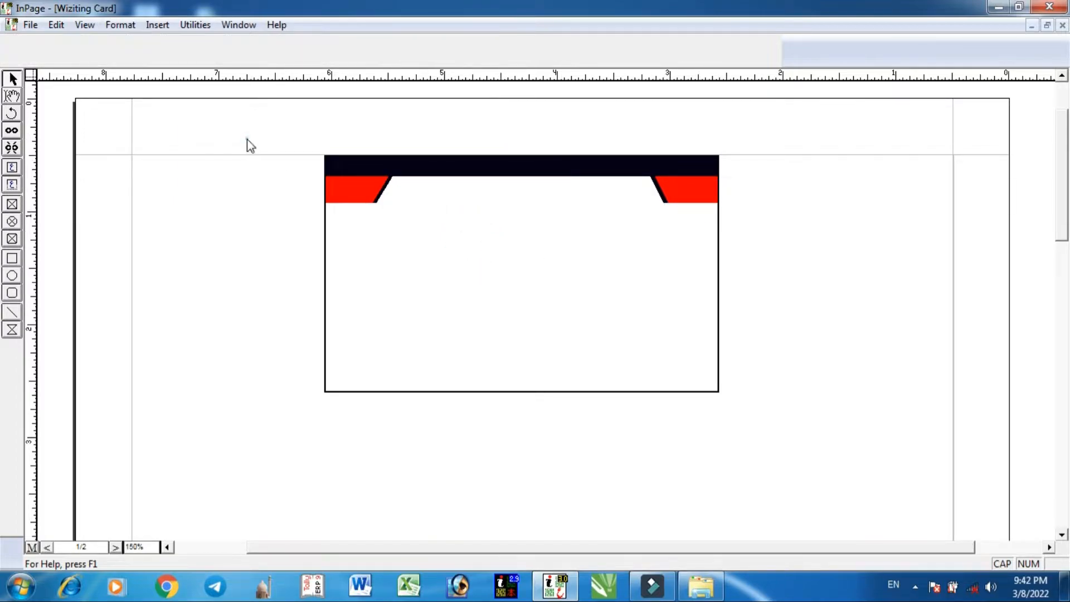
- Copy the dark header strip and paste the copy in the same place
click(526, 162)
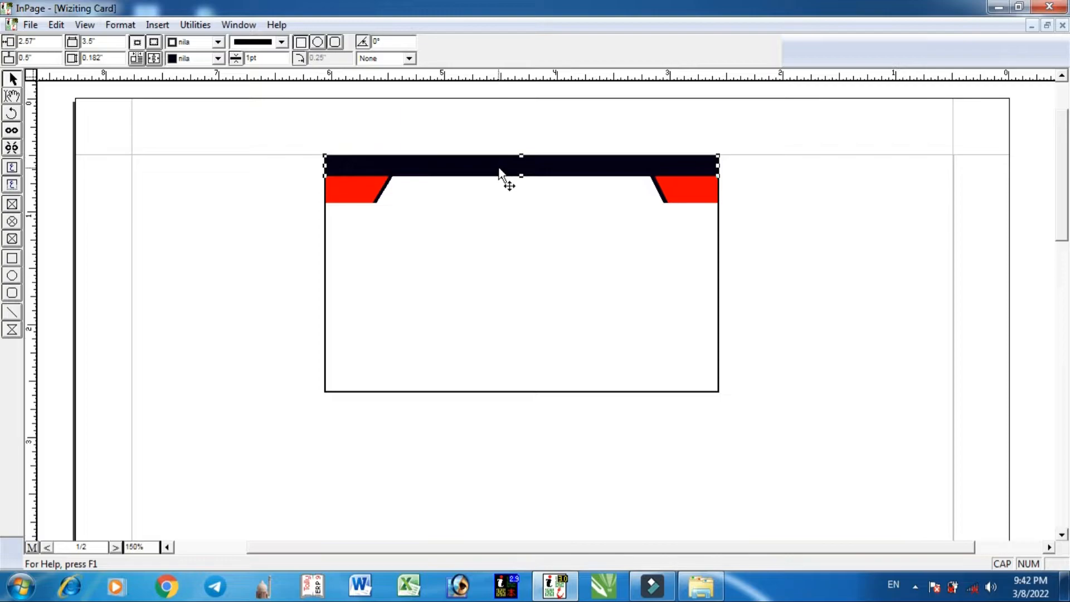
click(56, 24)
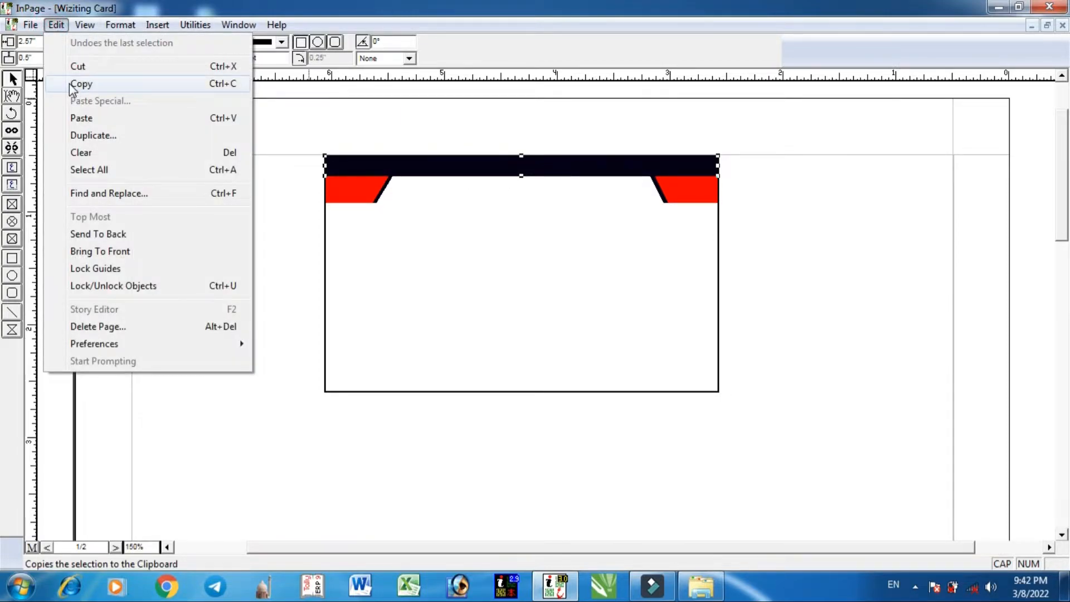
click(71, 85)
click(55, 24)
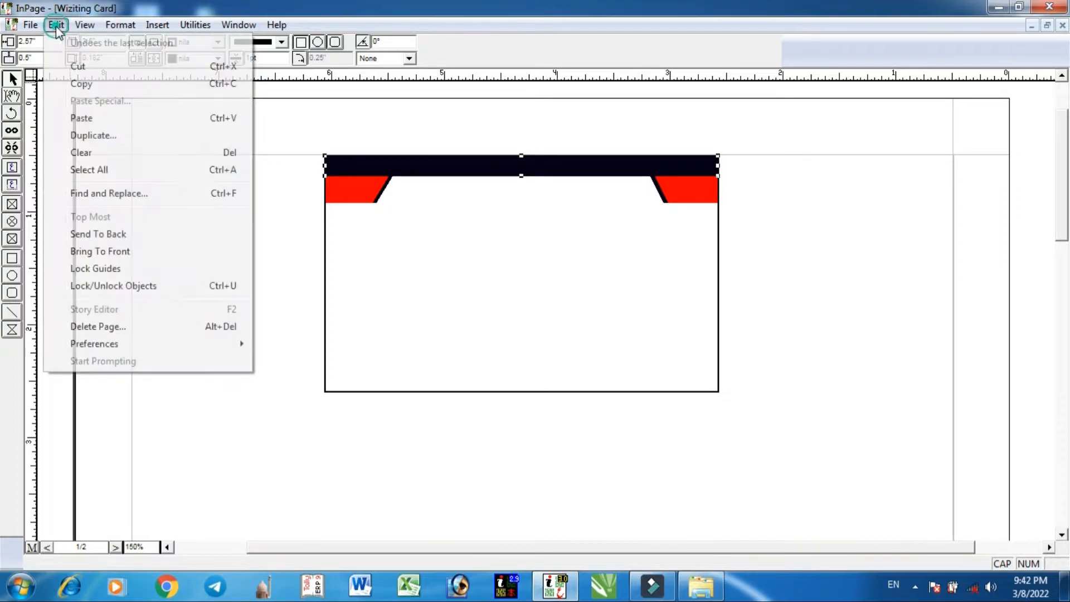
click(95, 118)
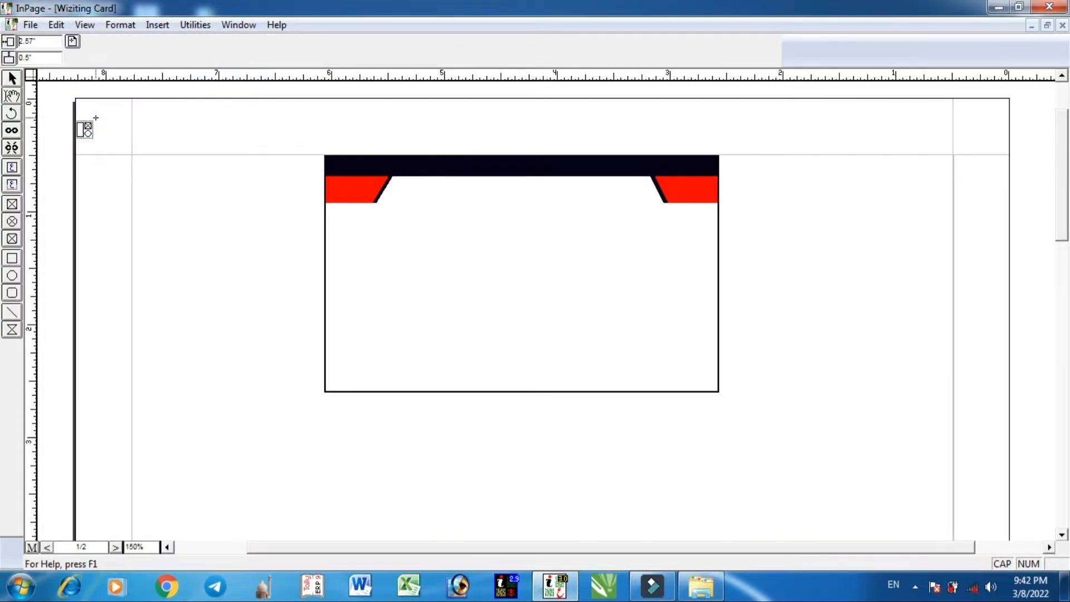
click(96, 118)
- Move the pasted dark strip straight down until it sits flush on the card's bottom edge
key(Down)
key(Down)
key(Down)
key(Down)
key(Down)
key(Down)
key(Down)
key(Down)
key(Down)
key(Down)
key(Down)
key(Down)
key(Down)
key(Down)
key(Down)
key(Down)
key(Down)
key(Down)
key(Down)
key(Down)
key(Down)
key(Down)
key(Down)
key(Down)
key(Down)
key(Down)
key(Down)
key(Down)
key(Down)
key(Down)
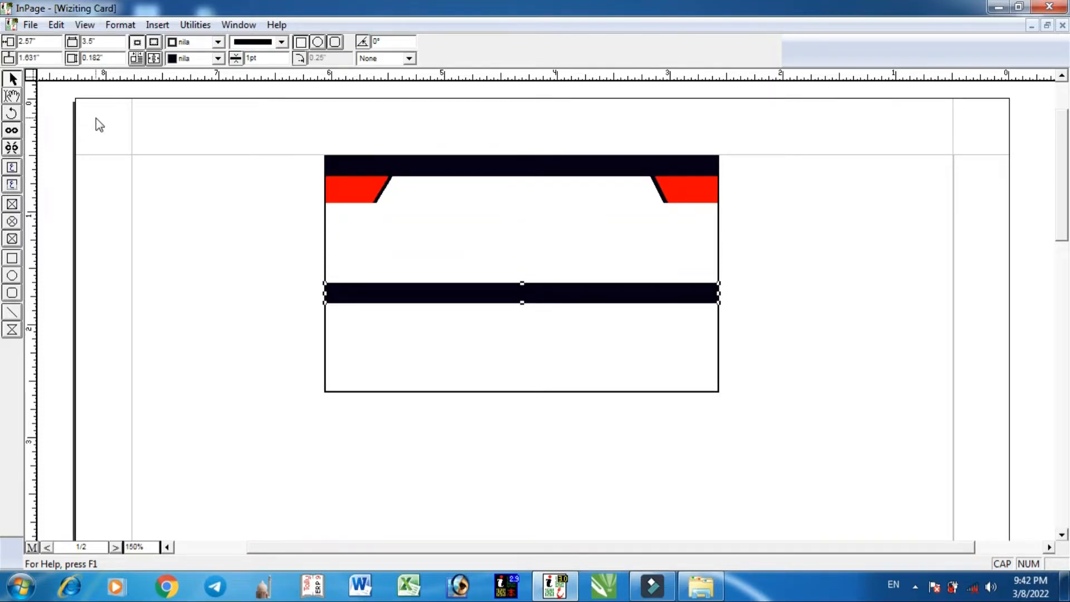
key(Down)
key(Down)
key(Down)
key(Down)
key(Down)
key(Down)
key(Down)
key(Down)
key(Down)
key(Down)
key(Down)
key(Down)
key(Down)
key(Down)
key(Down)
key(Down)
key(Down)
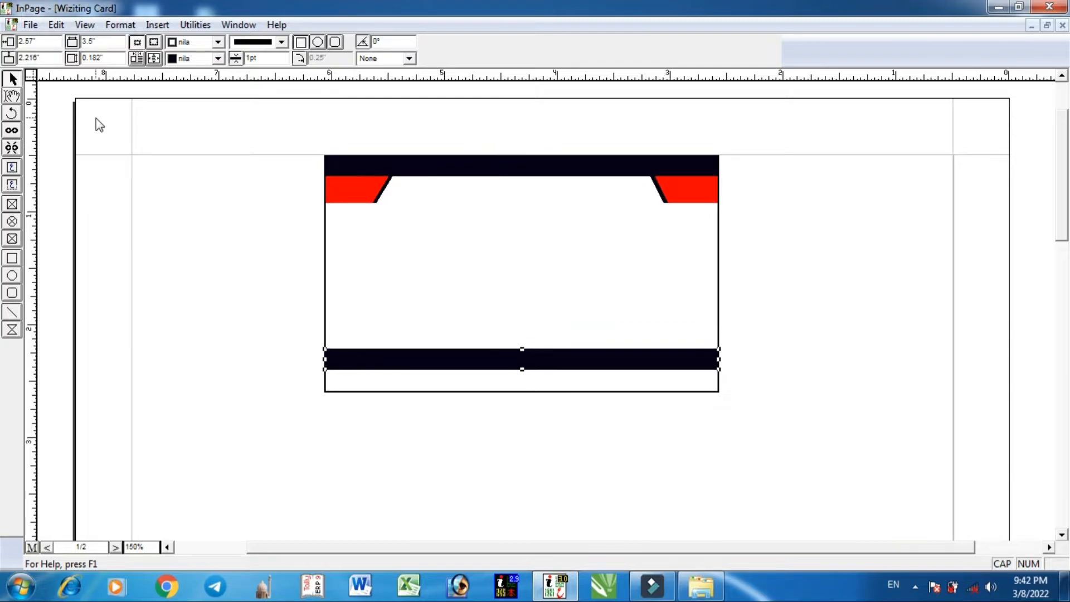
key(Down)
key(Down)
key(Down)
key(Down)
key(Down)
key(Down)
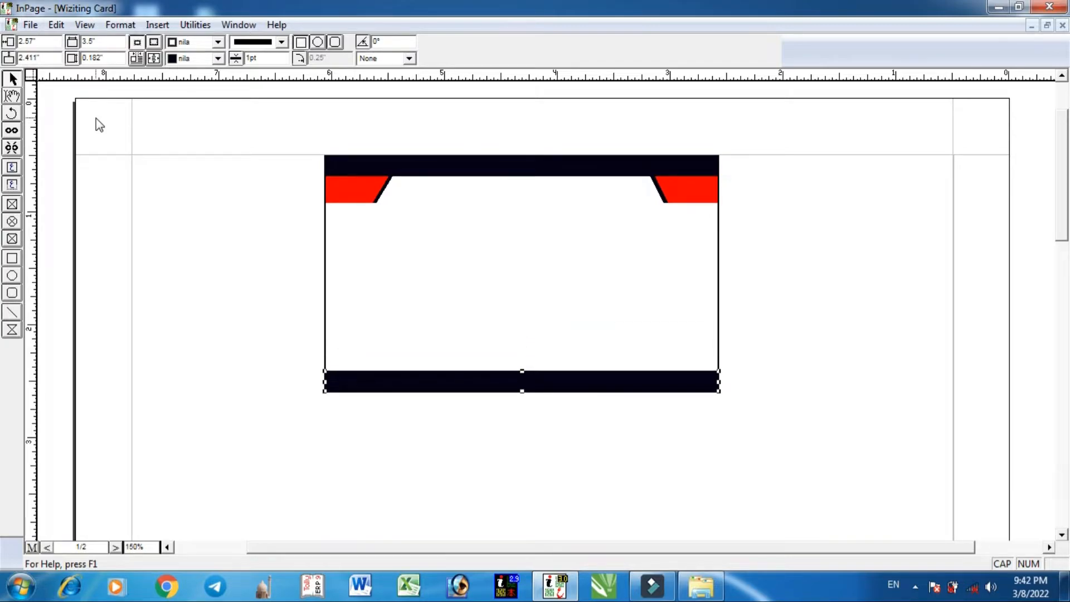
- Extend the bottom dark strip upward to a height of about 0.23 inches
click(217, 301)
click(497, 376)
drag(522, 372, 522, 365)
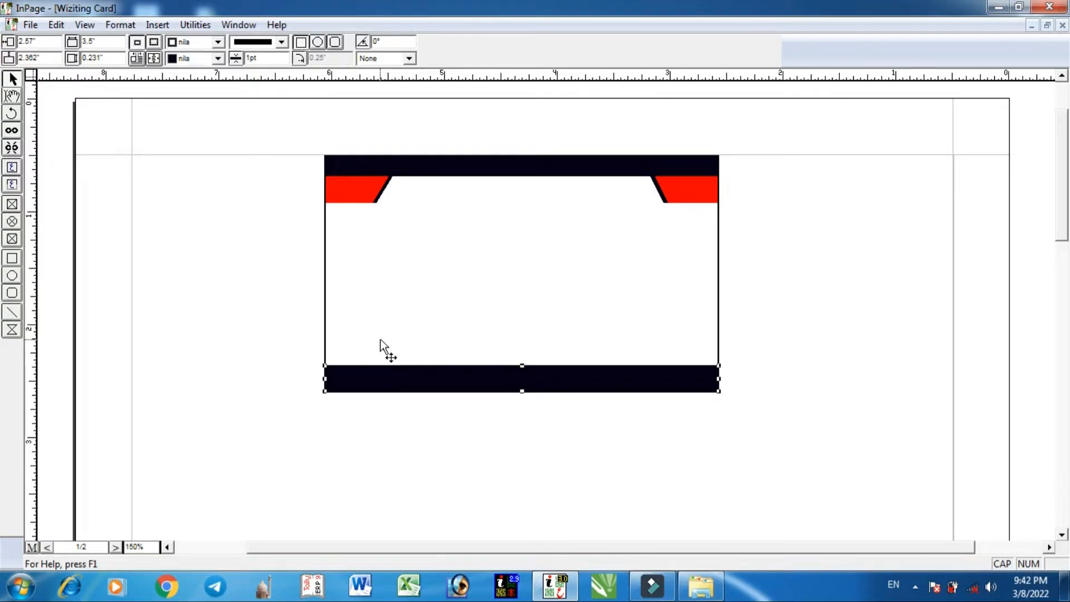
- Paste a copy of the bottom dark strip and move it up to sit directly above the original
key(ctrl+v)
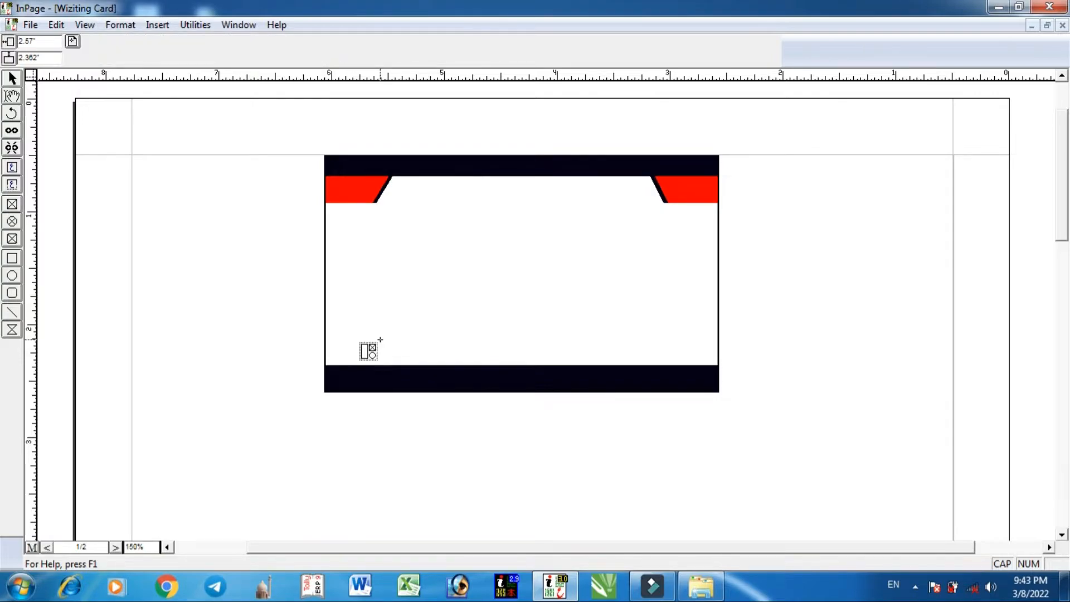
click(380, 340)
key(Up)
key(Up)
key(Up)
key(Up)
key(Up)
key(Up)
key(Up)
key(Up)
key(Up)
key(Up)
key(Up)
key(Down)
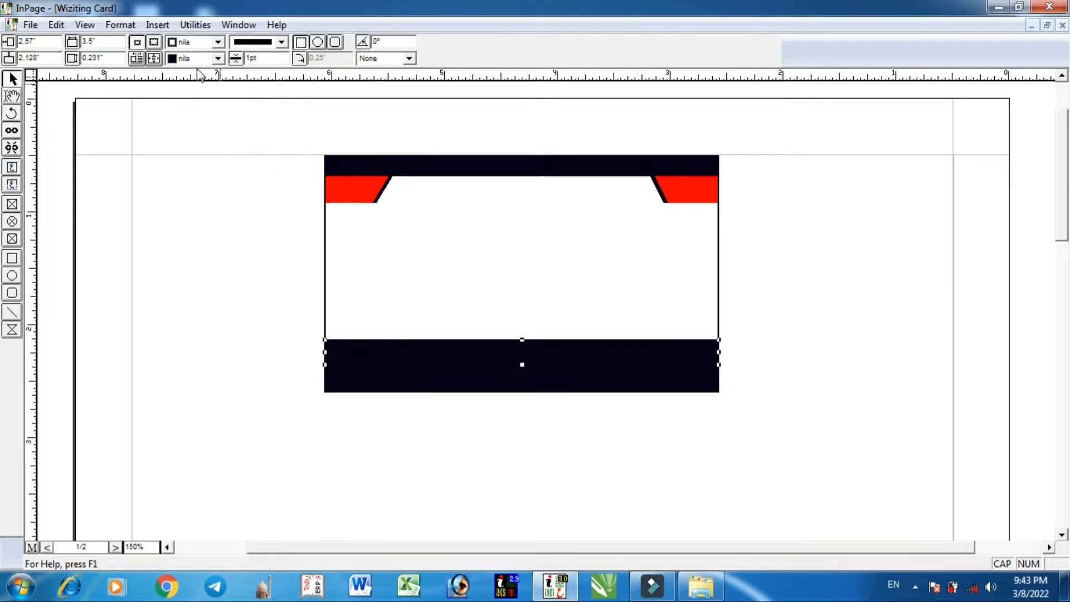
- Change the upper strip copy's fill and border colour to lal
click(218, 58)
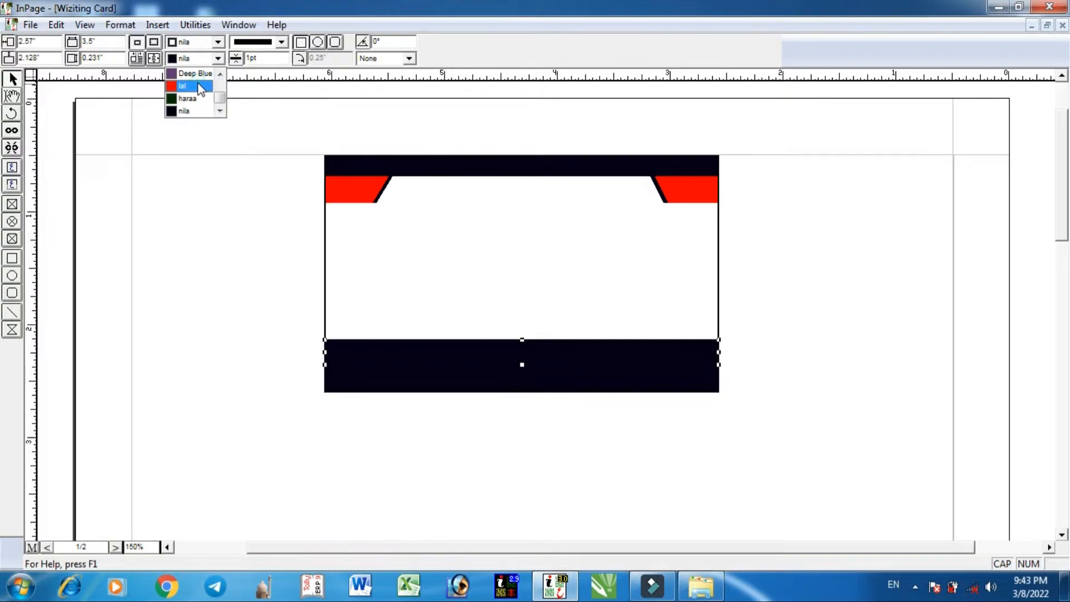
click(205, 87)
click(218, 42)
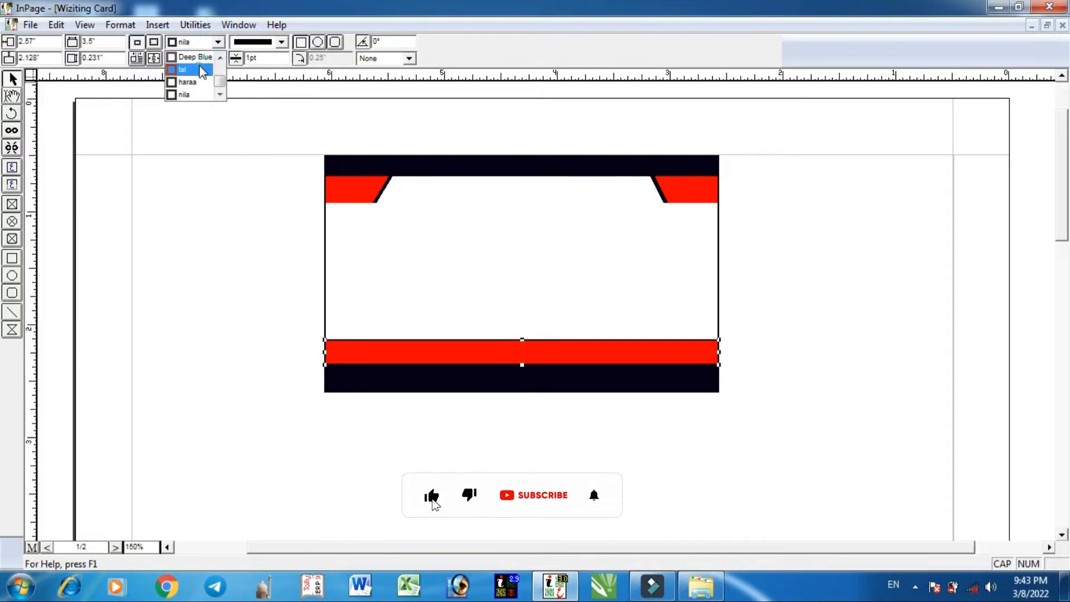
click(208, 69)
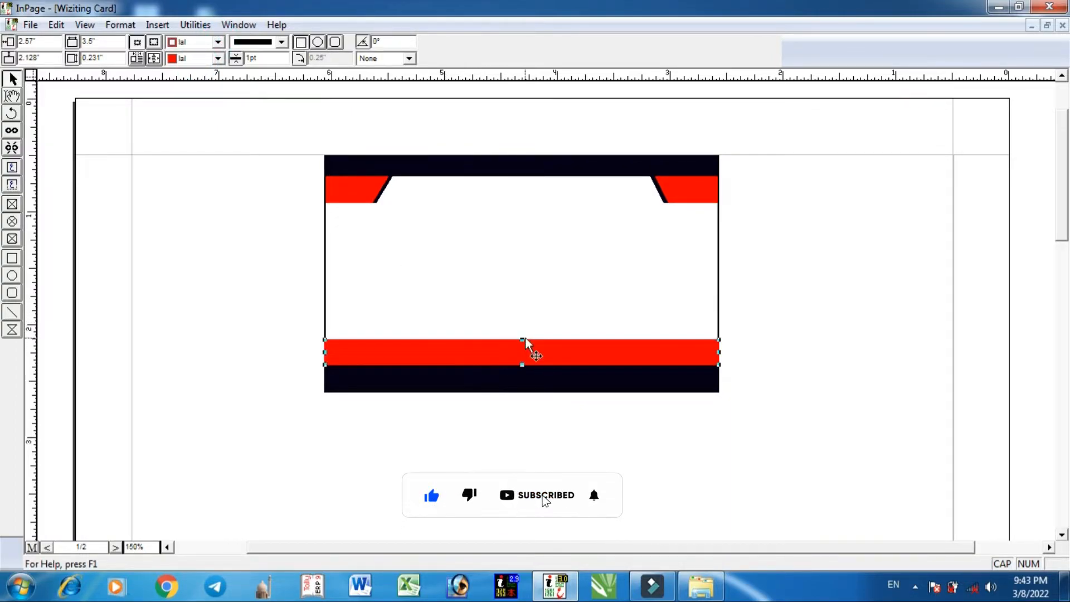
- Extend the red strip upward to a height of about 0.31 inches
drag(521, 340, 522, 330)
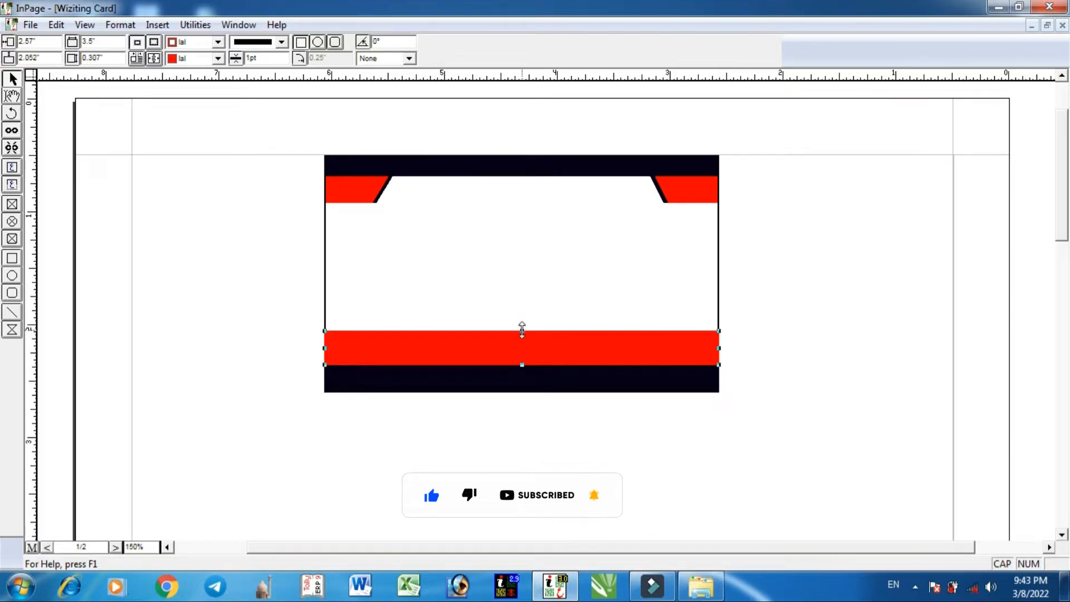
click(516, 315)
click(516, 343)
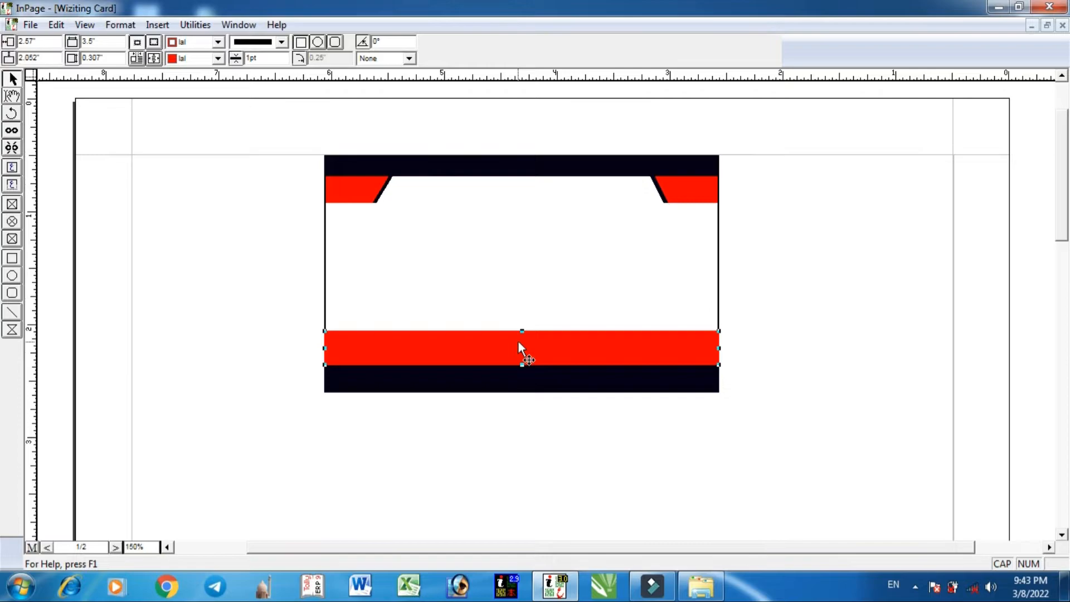
- Paste a copy of the red strip and move it up above the original, leaving a narrow white gap between them
key(ctrl+v)
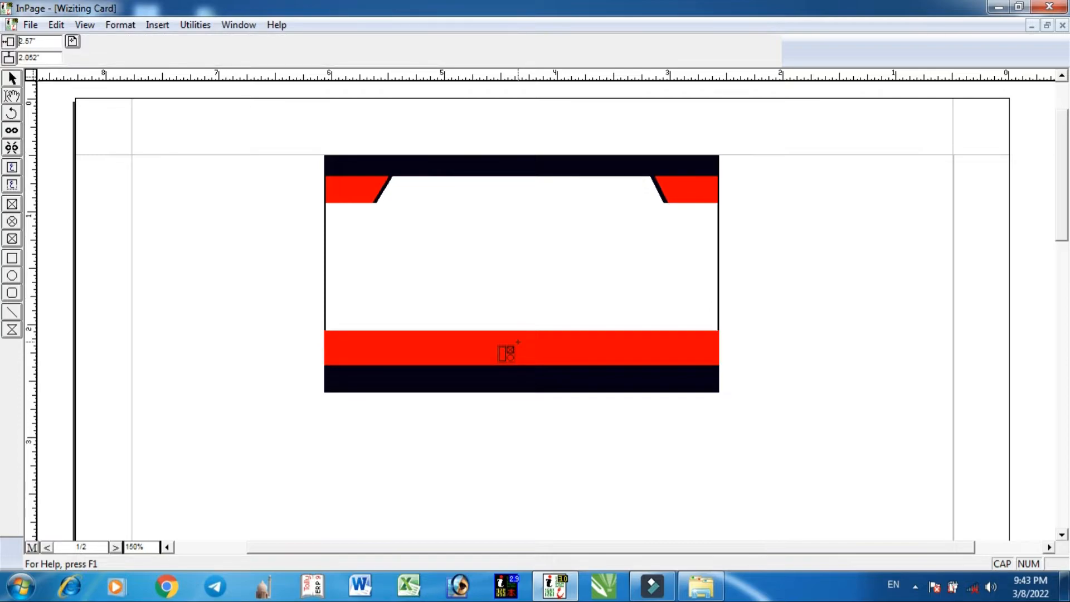
click(518, 342)
key(Up)
key(Up)
key(Up)
key(Up)
key(Up)
key(Up)
key(Up)
key(Up)
key(Up)
key(Up)
key(Up)
key(Up)
key(Up)
key(Up)
key(Up)
key(Up)
key(Up)
key(Up)
key(Up)
key(Up)
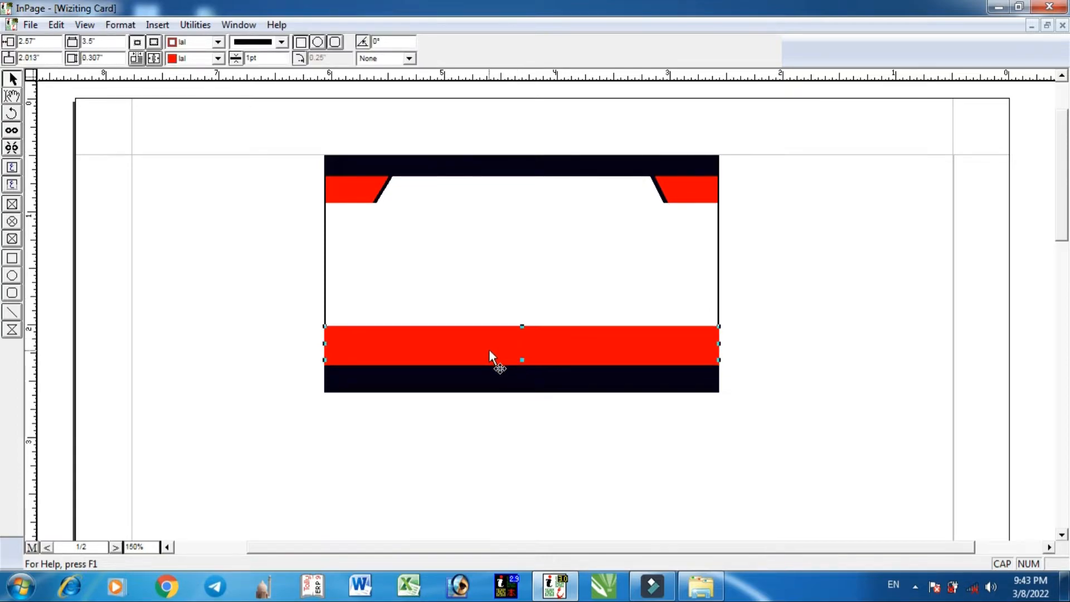
key(Up)
key(Up)
key(Up)
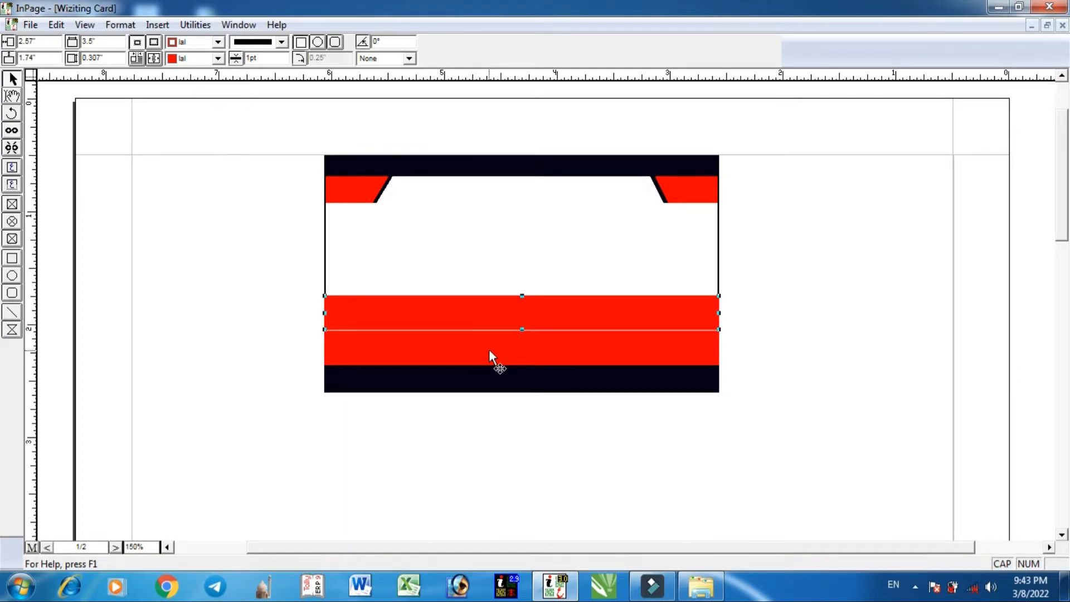
key(Up)
key(Up)
key(Up)
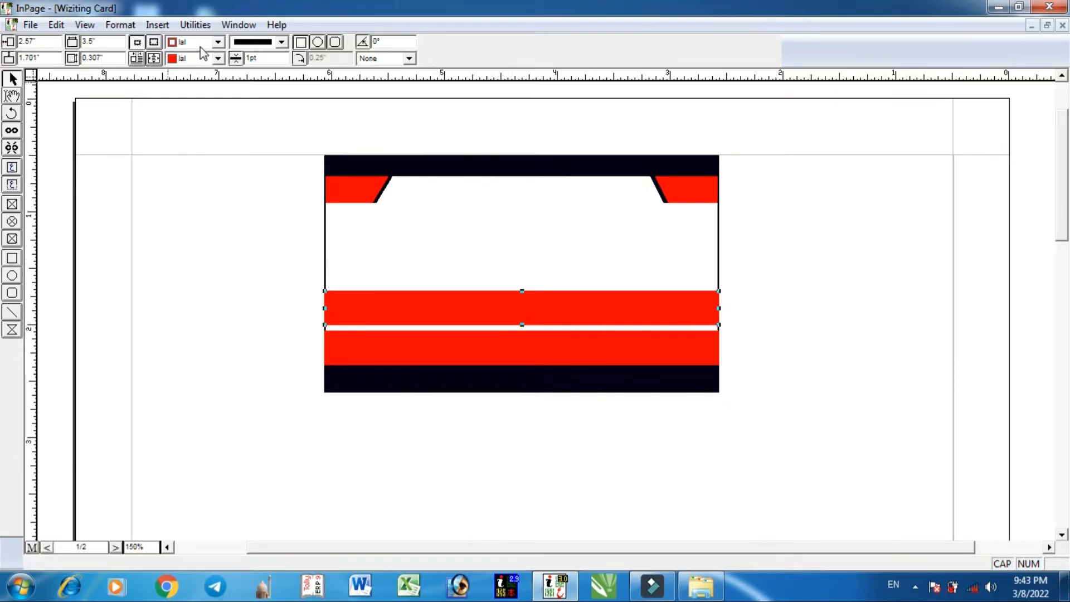
- Change the upper red strip's fill and border colour to nila
click(218, 58)
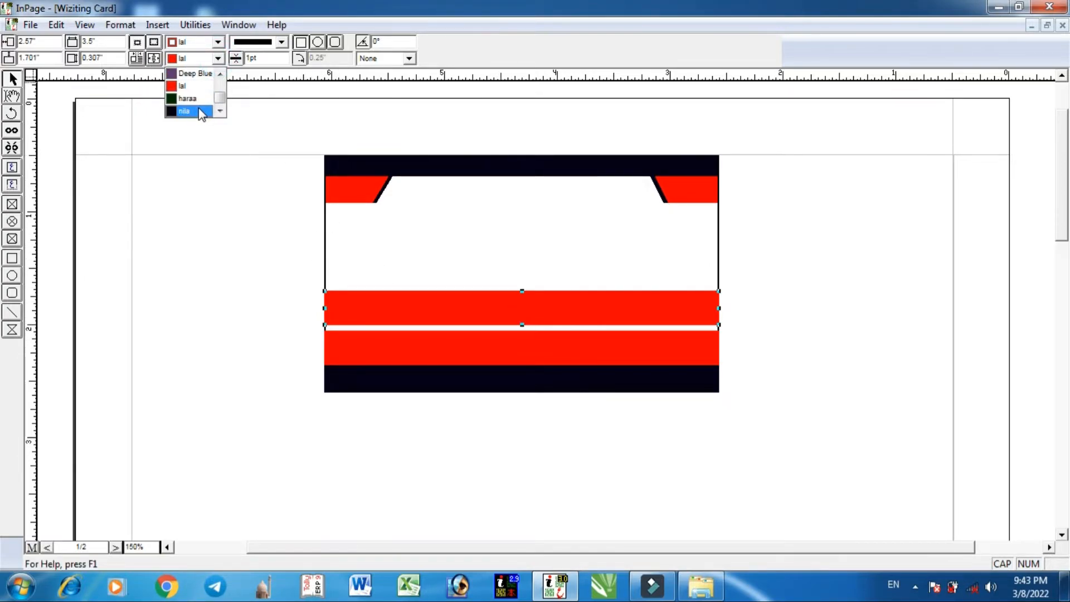
click(202, 111)
click(217, 42)
click(198, 95)
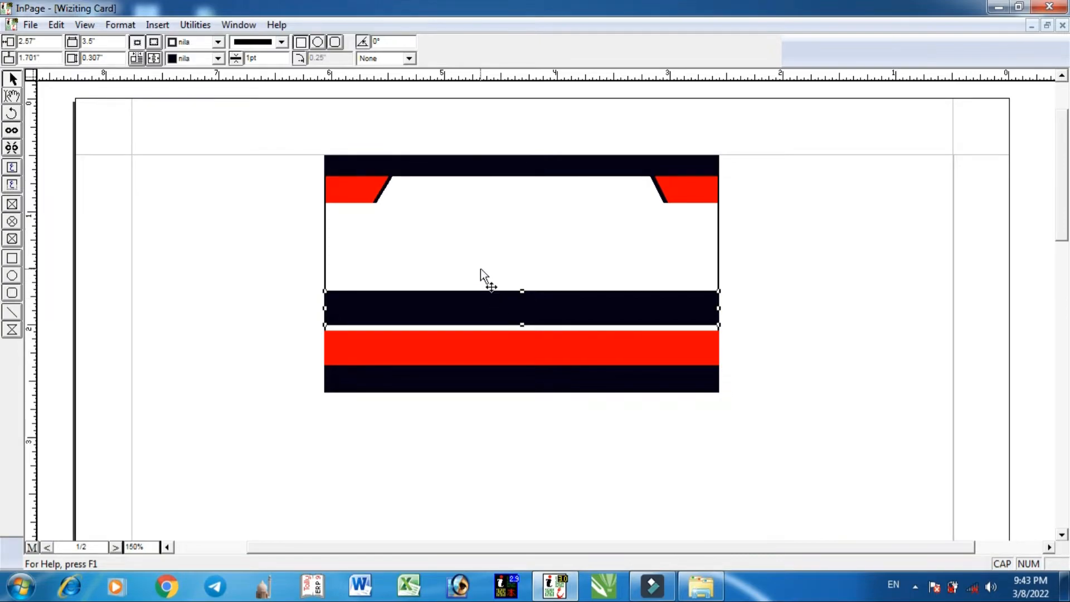
- Nudge the upper dark strip closer to the red strip, leaving only a thin white line between them
key(Down)
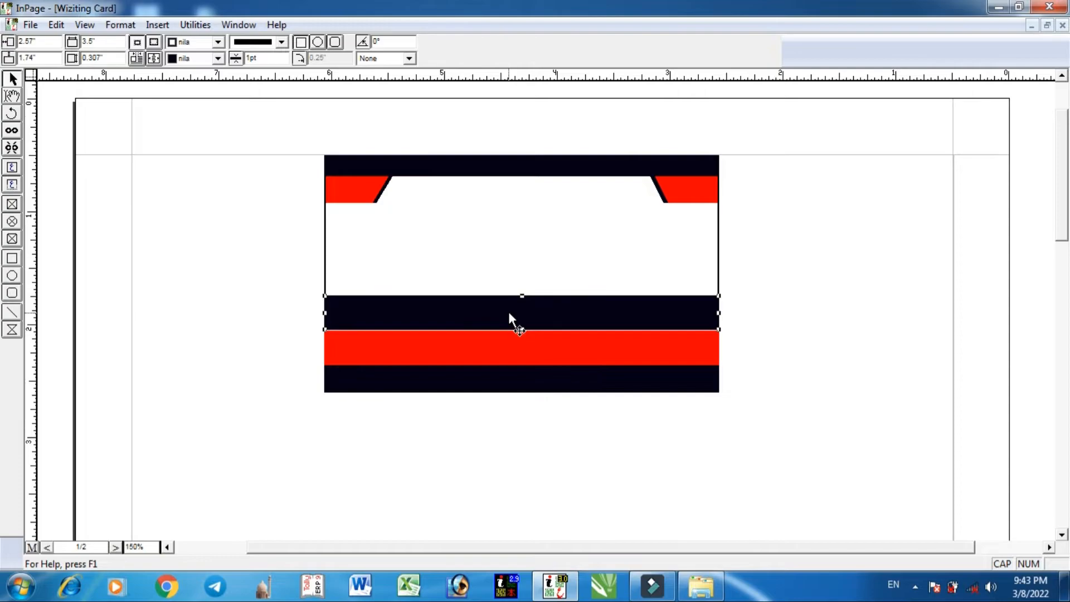
key(Up)
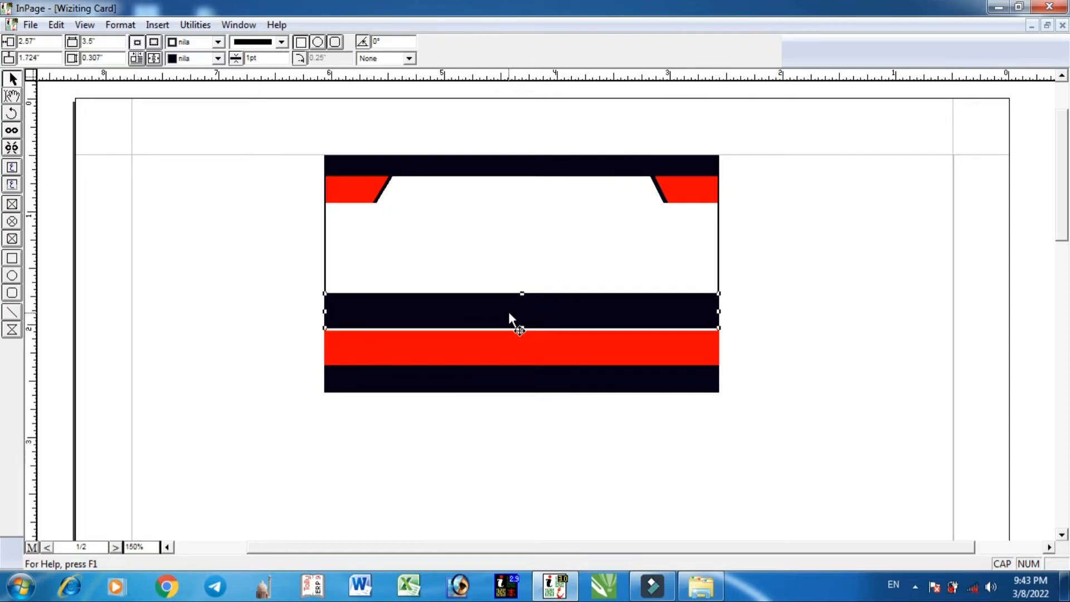
key(Up)
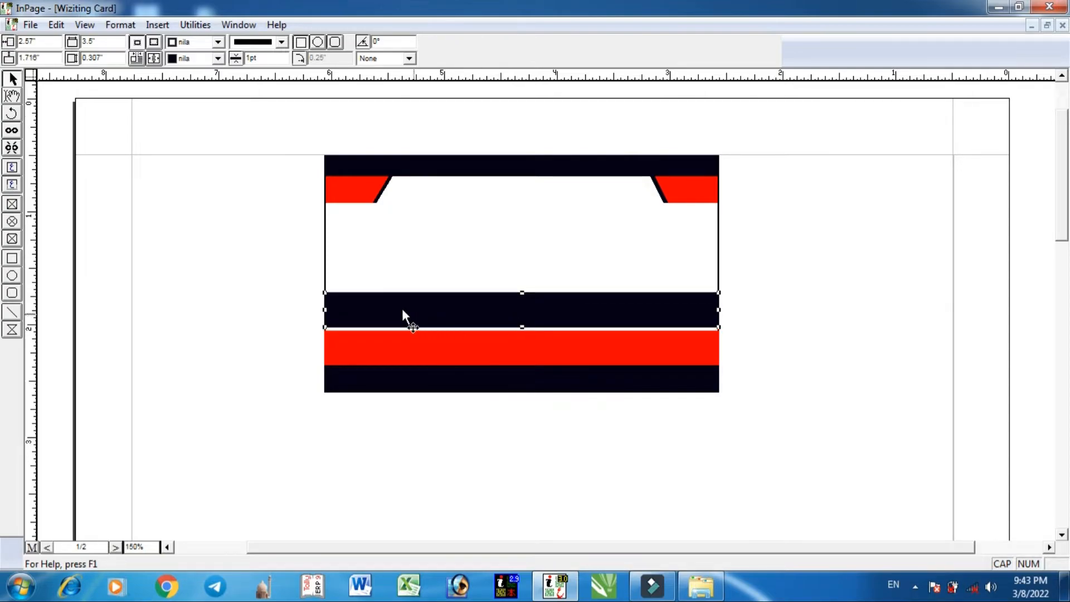
click(207, 249)
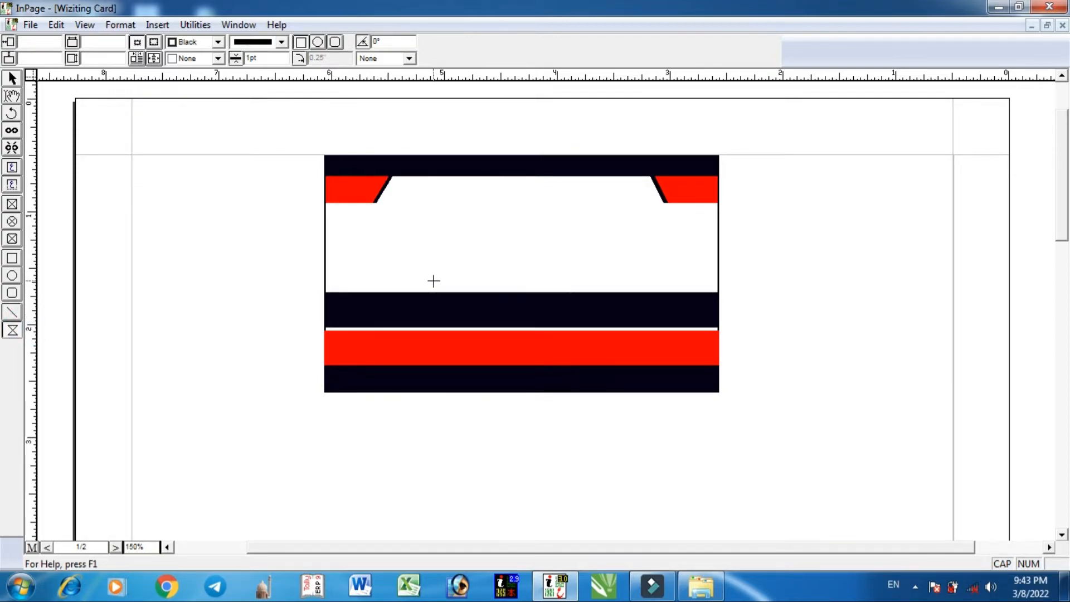
- Draw a four-cornered shape about 1.8 by 0.97 inches across the dark and red strips and nudge it to the card's horizontal centre
drag(430, 255, 633, 365)
key(Left)
key(Left)
key(Left)
key(Left)
key(Left)
key(Left)
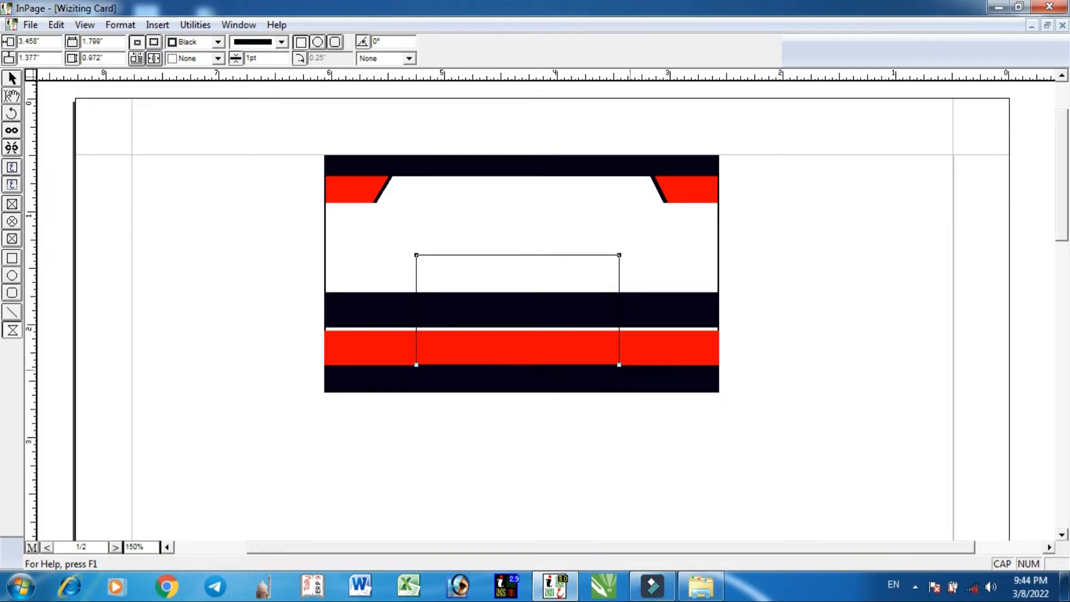
key(Right)
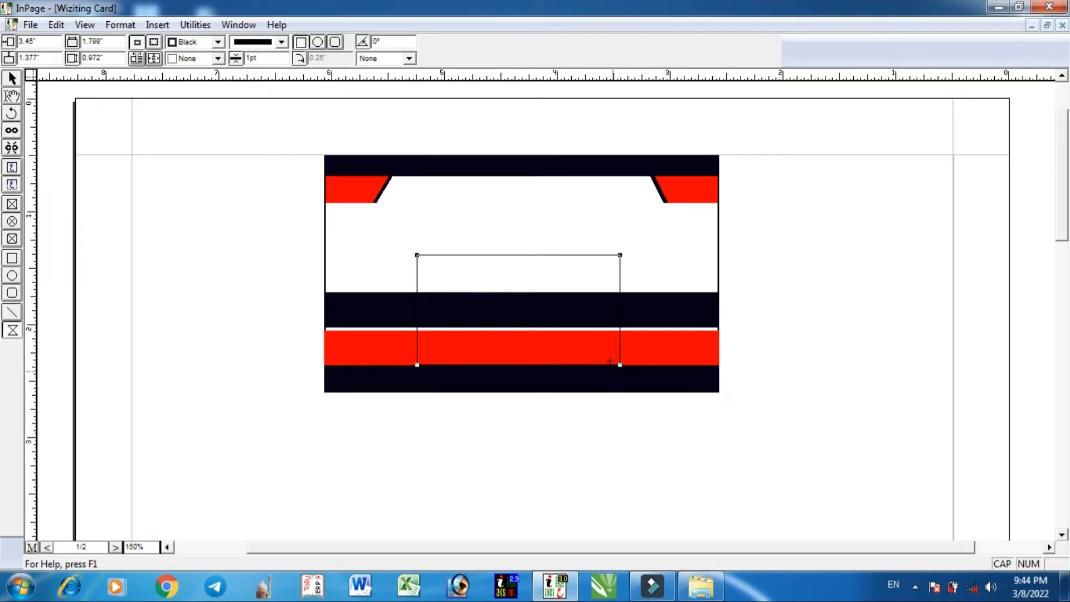
- Give the four-cornered shape a nila fill and a white border
click(200, 60)
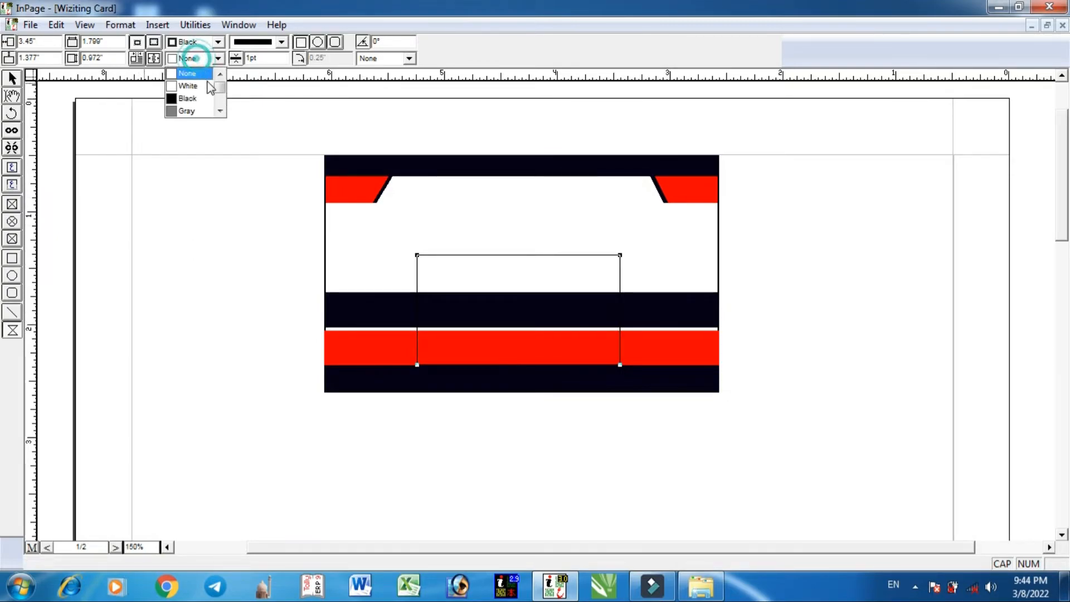
scroll(203, 106, down, 2)
click(197, 112)
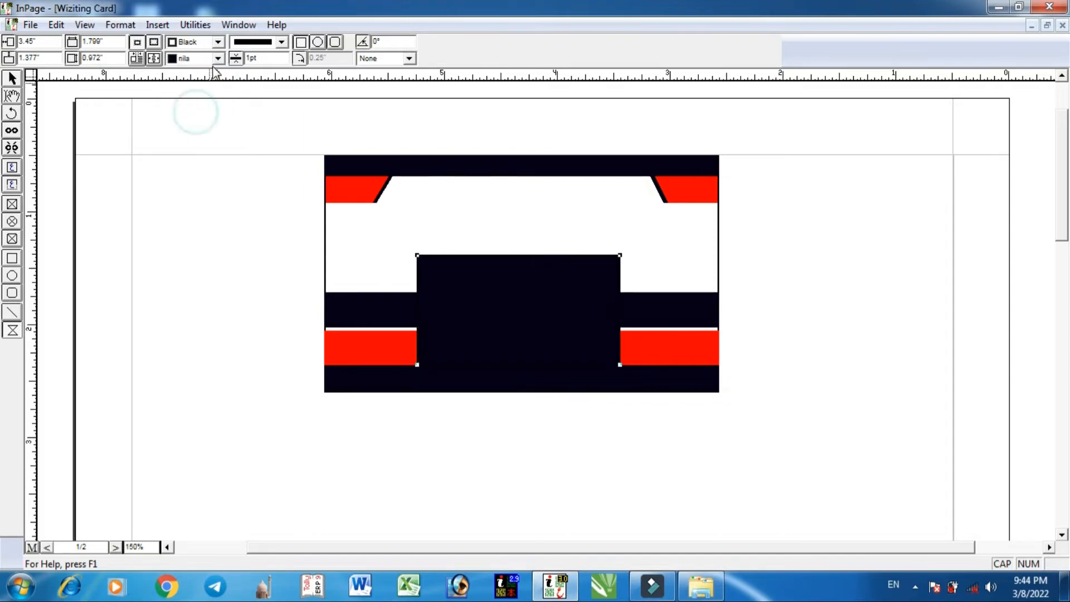
click(219, 42)
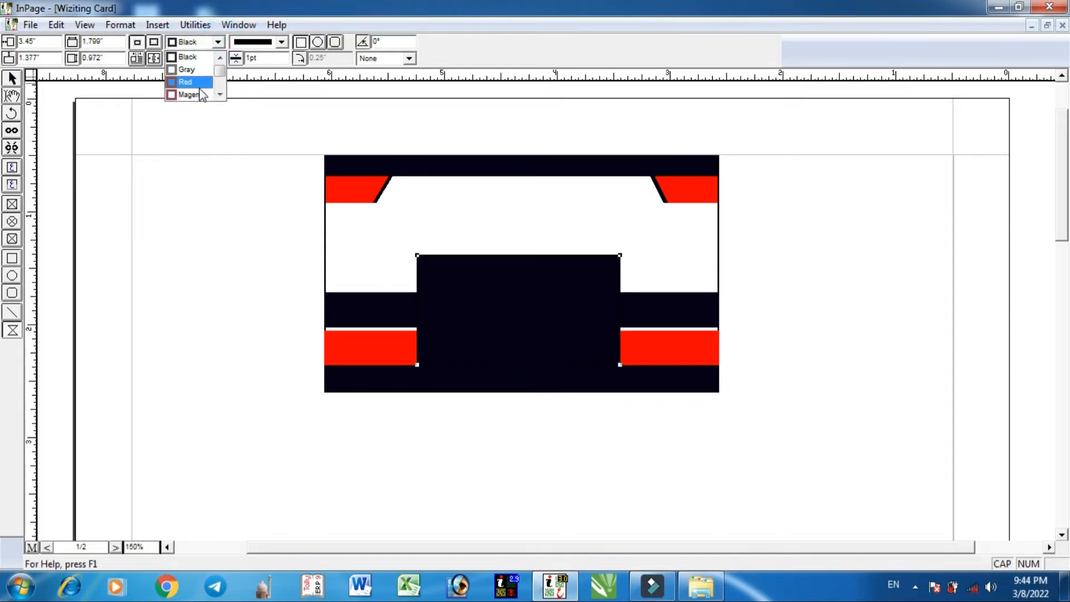
click(198, 59)
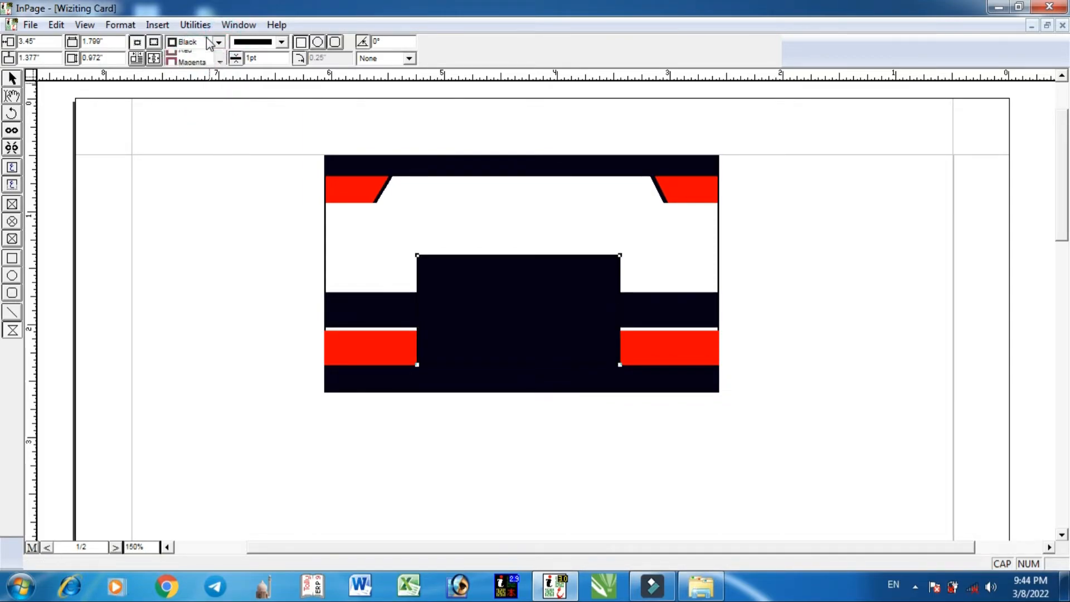
click(198, 58)
click(196, 57)
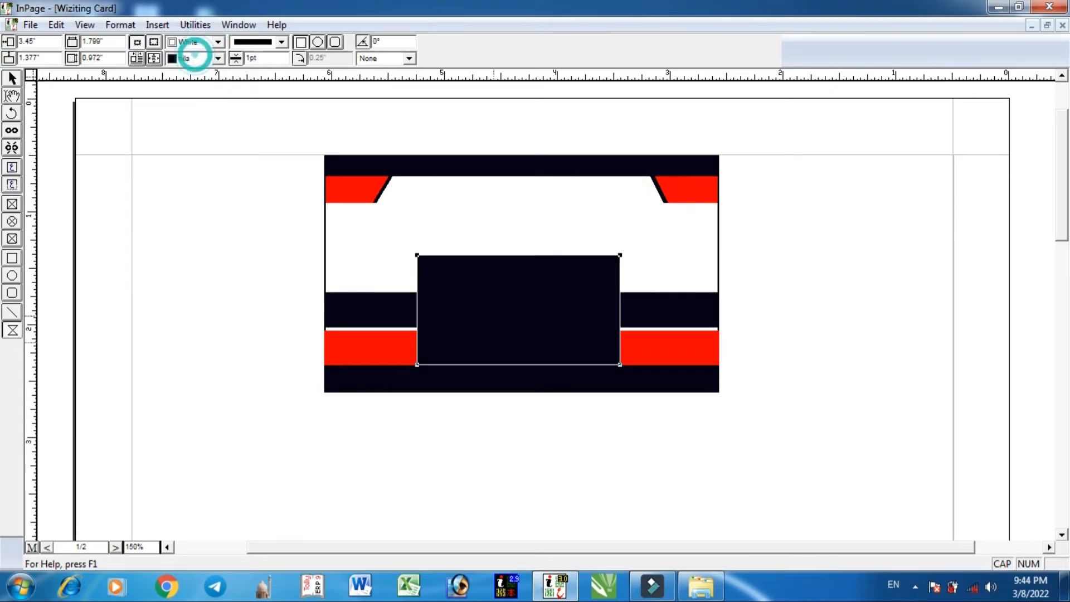
click(234, 223)
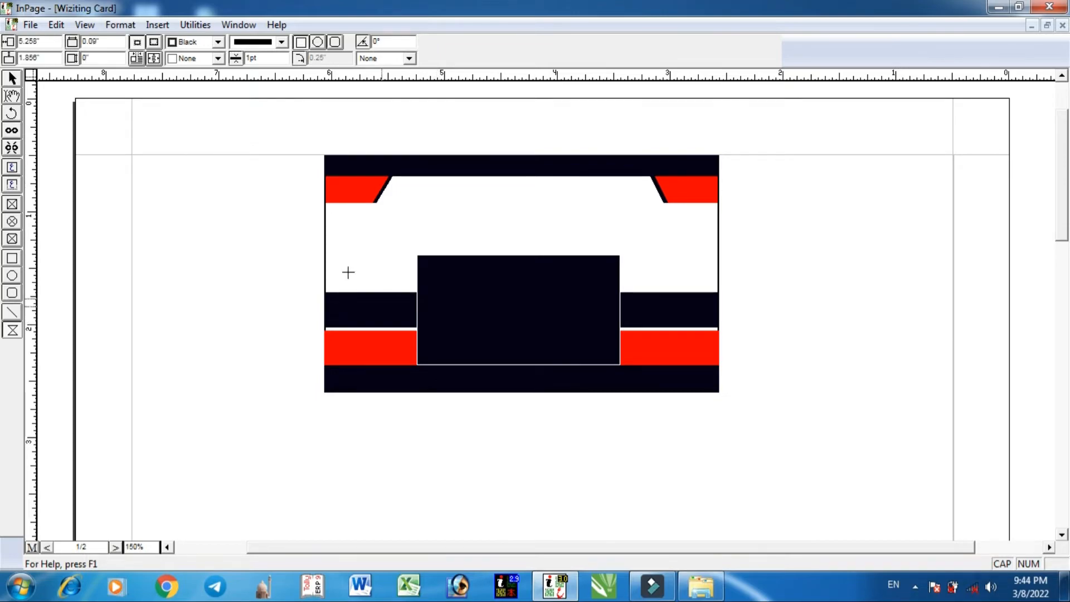
- Pull the middle of the dark shape's left and right edges outward into points, forming a hexagon about 2.2 inches wide
click(12, 79)
click(476, 323)
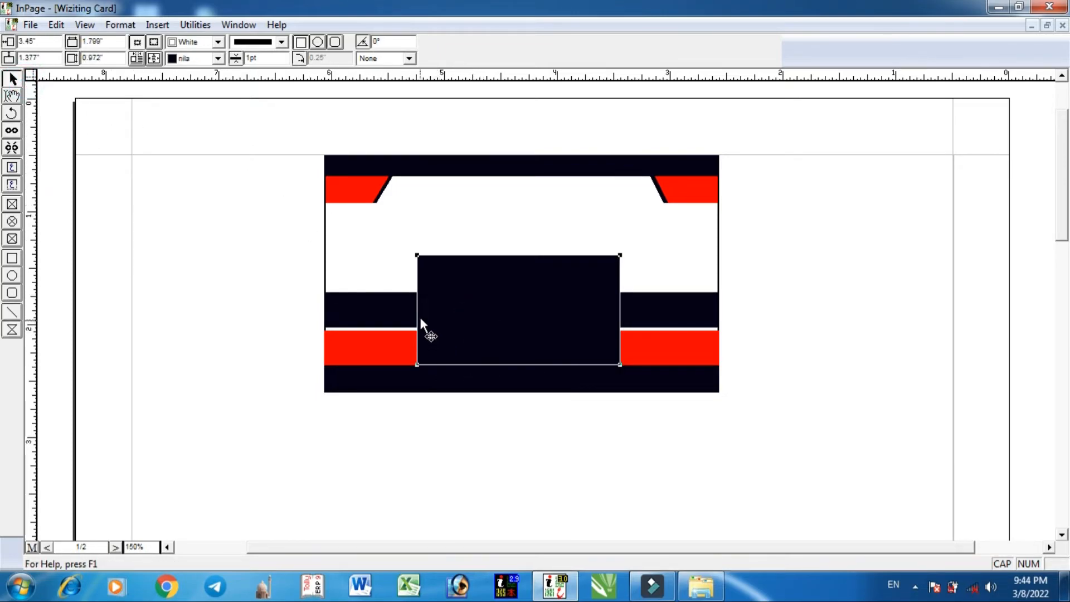
drag(417, 314, 394, 315)
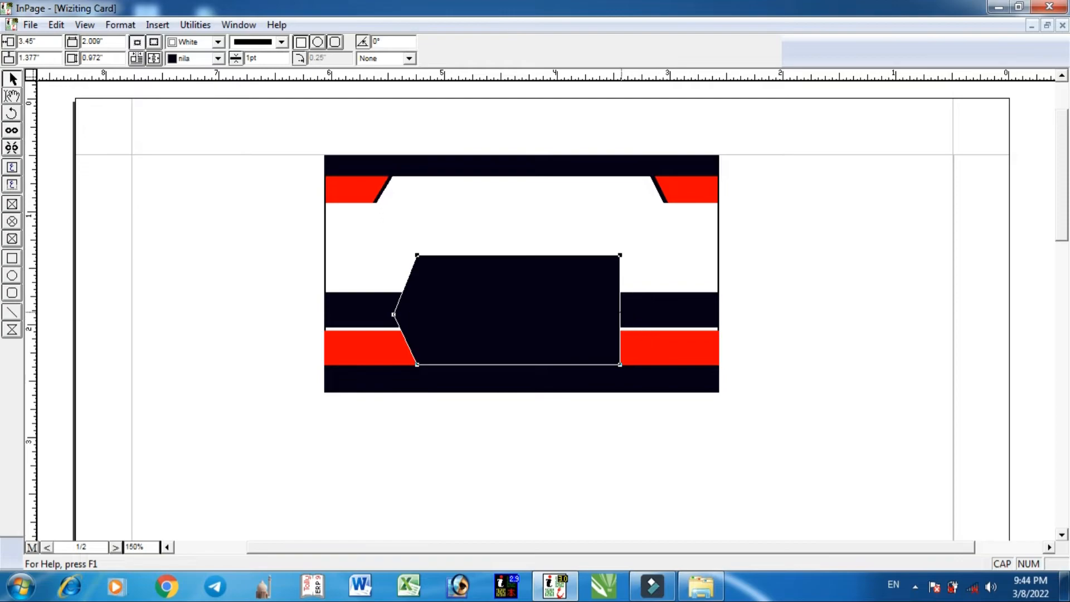
drag(619, 310, 644, 312)
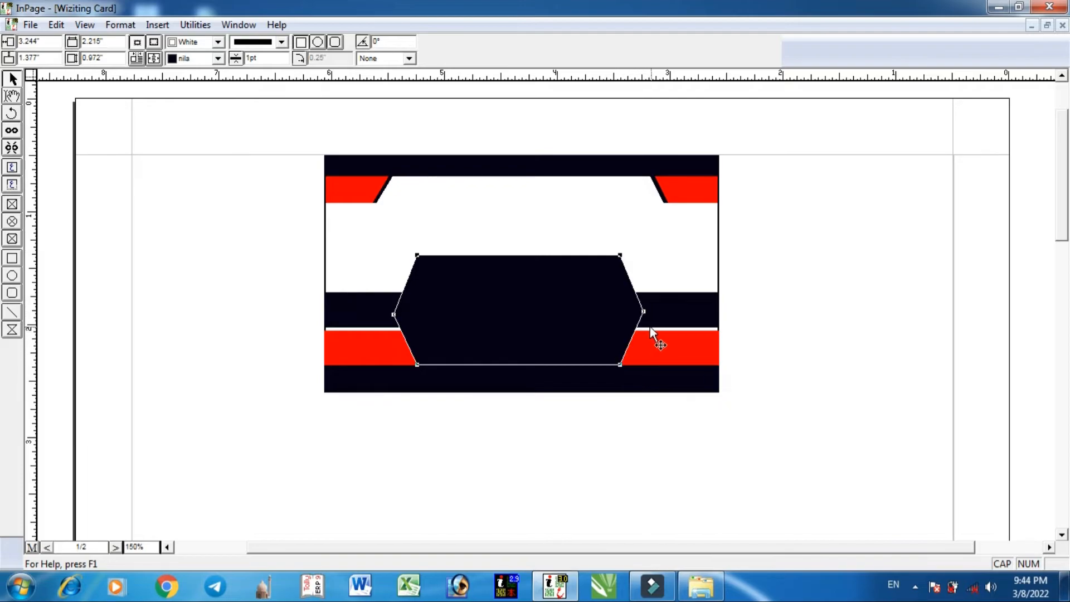
click(644, 311)
- Set the hexagon's border thickness to 3pt
double_click(266, 58)
text(3)
key(Return)
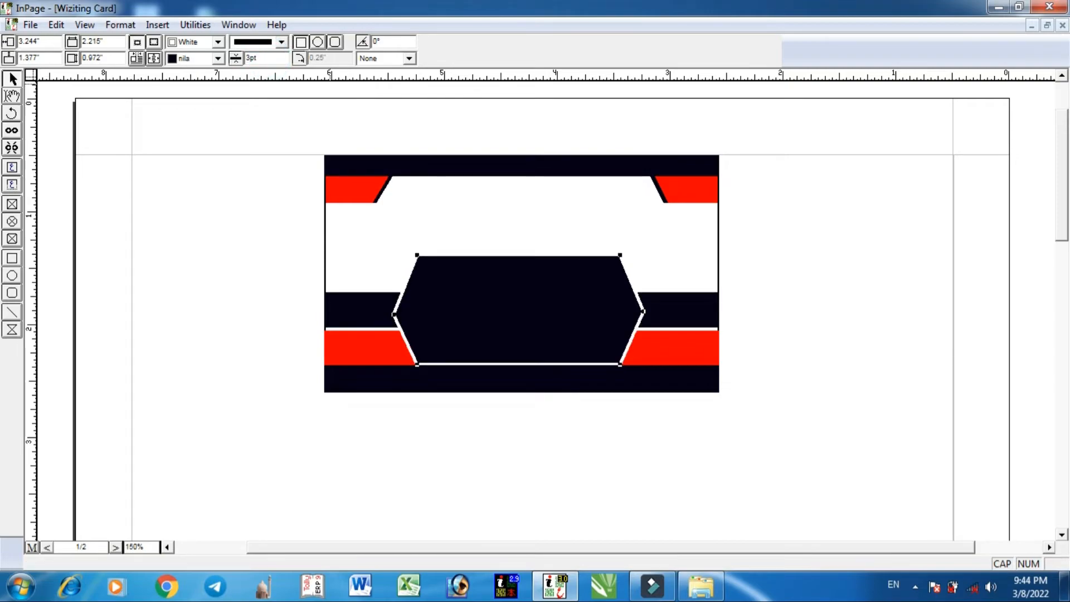
click(525, 206)
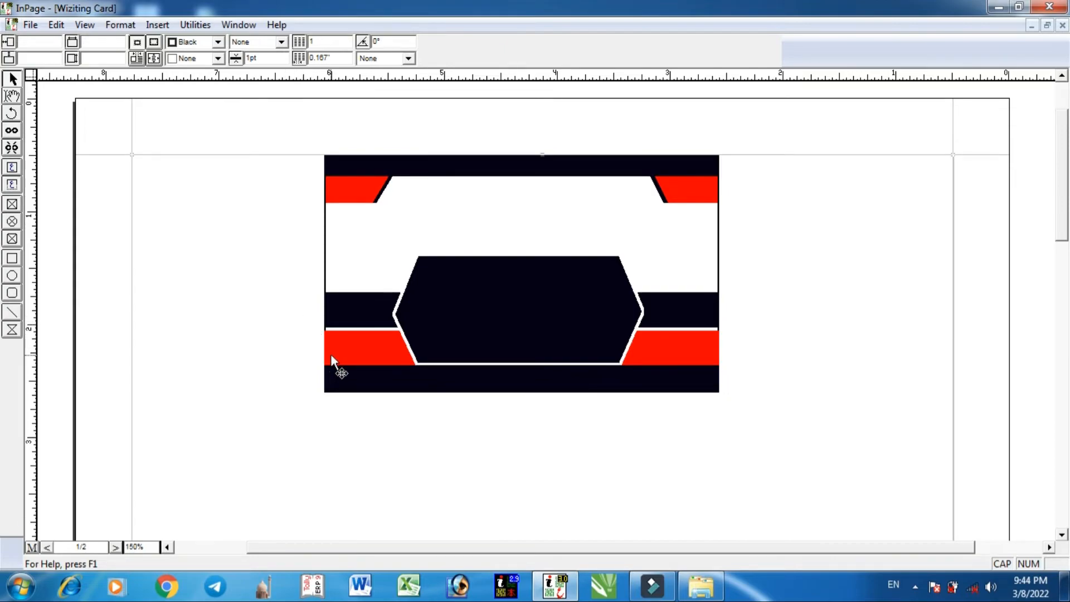
- Copy the logo, company title and two service lists from page 2 and paste them onto page 1
click(273, 343)
click(115, 547)
click(57, 25)
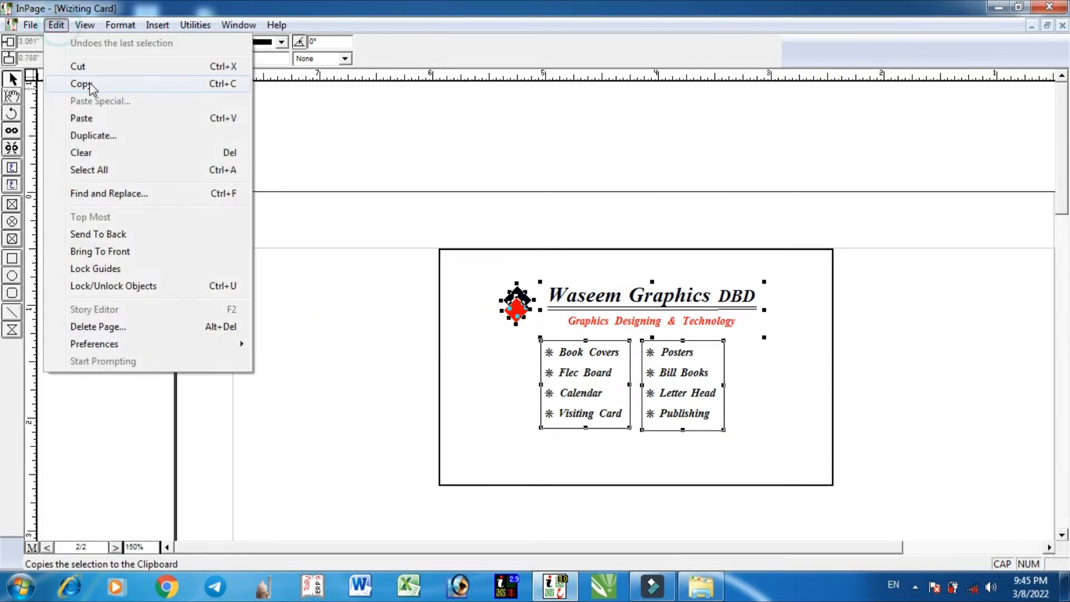
click(83, 84)
click(57, 25)
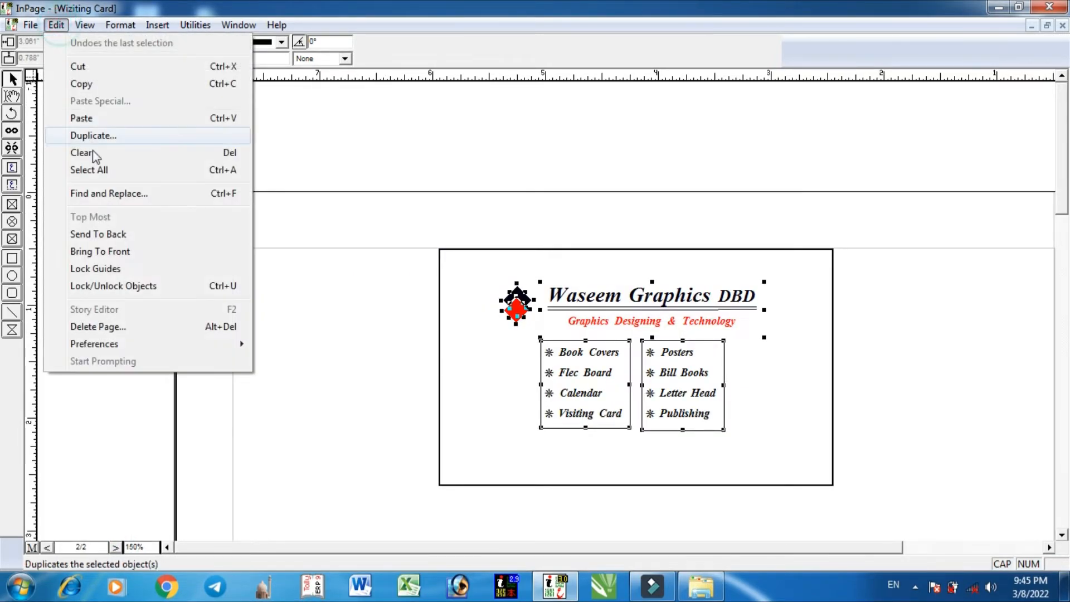
click(92, 117)
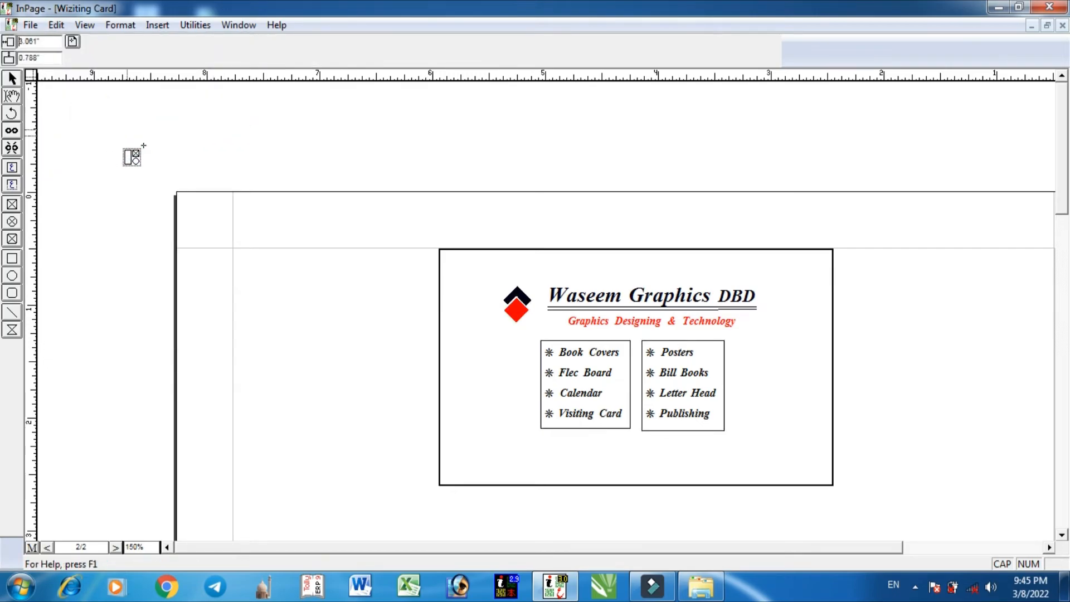
click(115, 547)
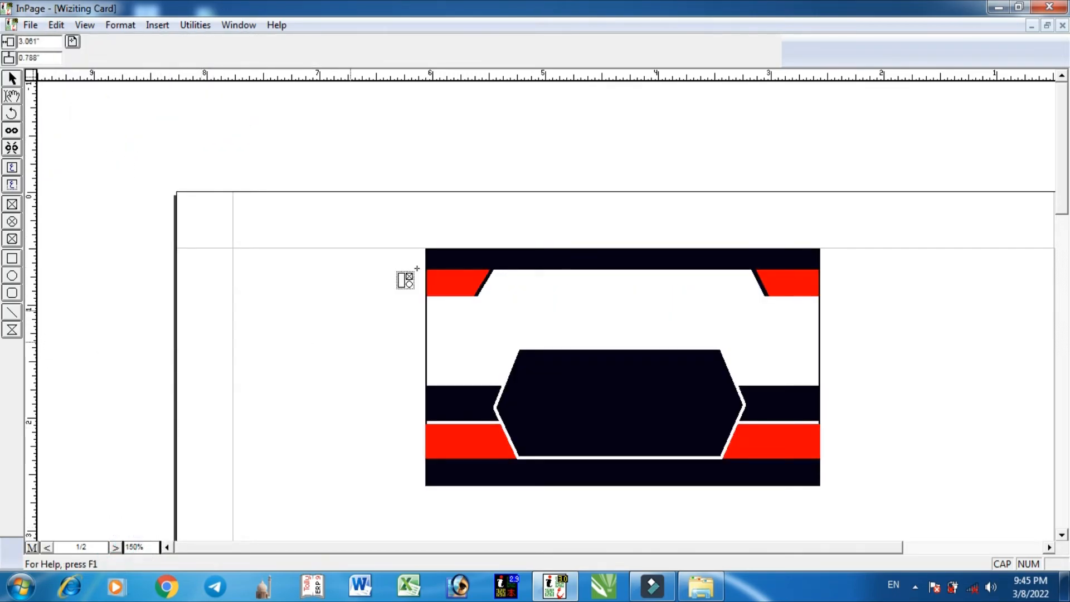
click(517, 134)
- Move the service lists off the card and place the company title and logo in its white area above the hexagon
click(260, 312)
drag(388, 226, 297, 329)
drag(393, 142, 660, 296)
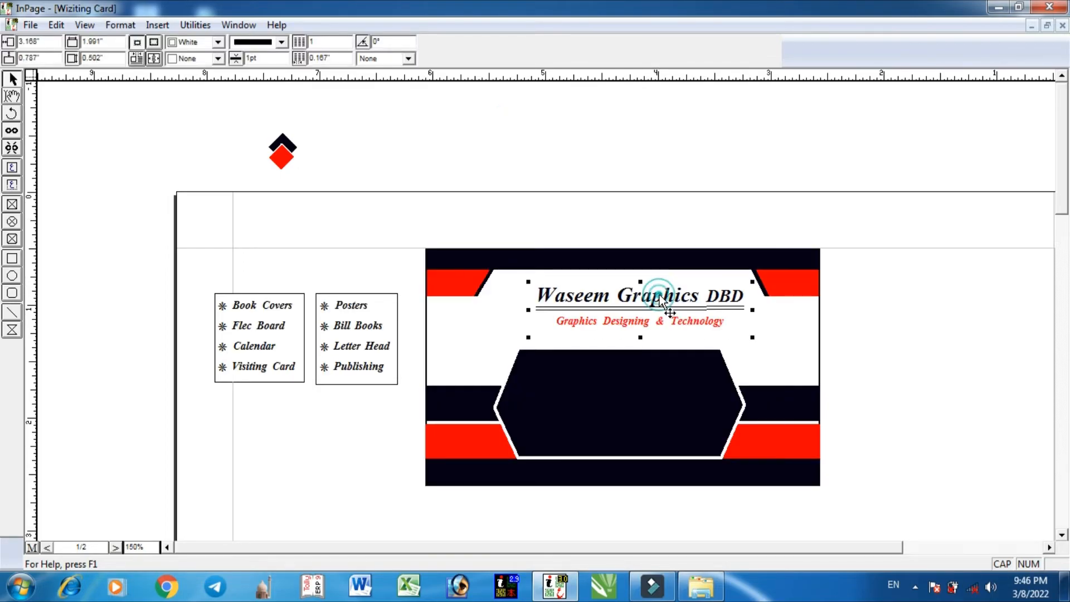
click(532, 136)
drag(281, 149, 506, 304)
click(401, 156)
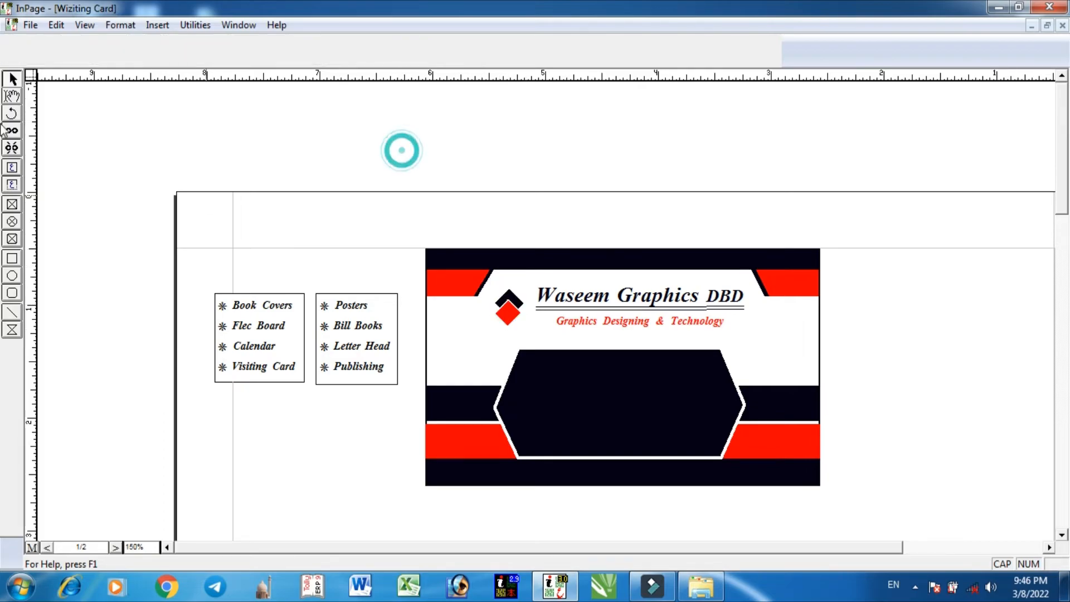
- Nudge the logo slightly up and the company title slightly to the left
click(521, 321)
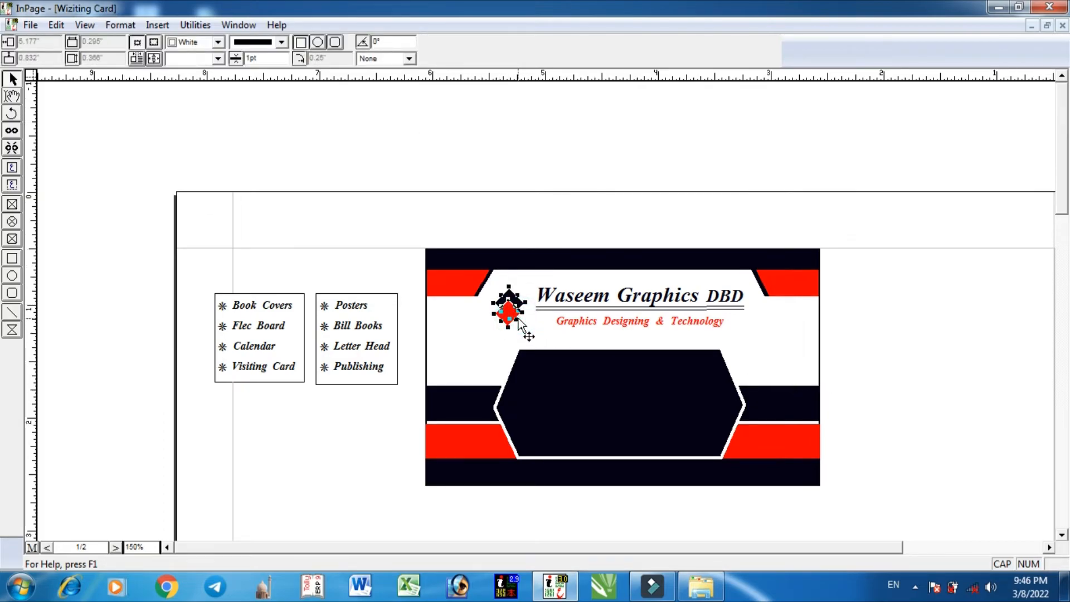
key(Up)
key(Up)
key(Up)
key(Up)
click(510, 219)
click(586, 324)
key(Left)
- Move both service lists together onto the dark hexagon
click(376, 268)
click(336, 337)
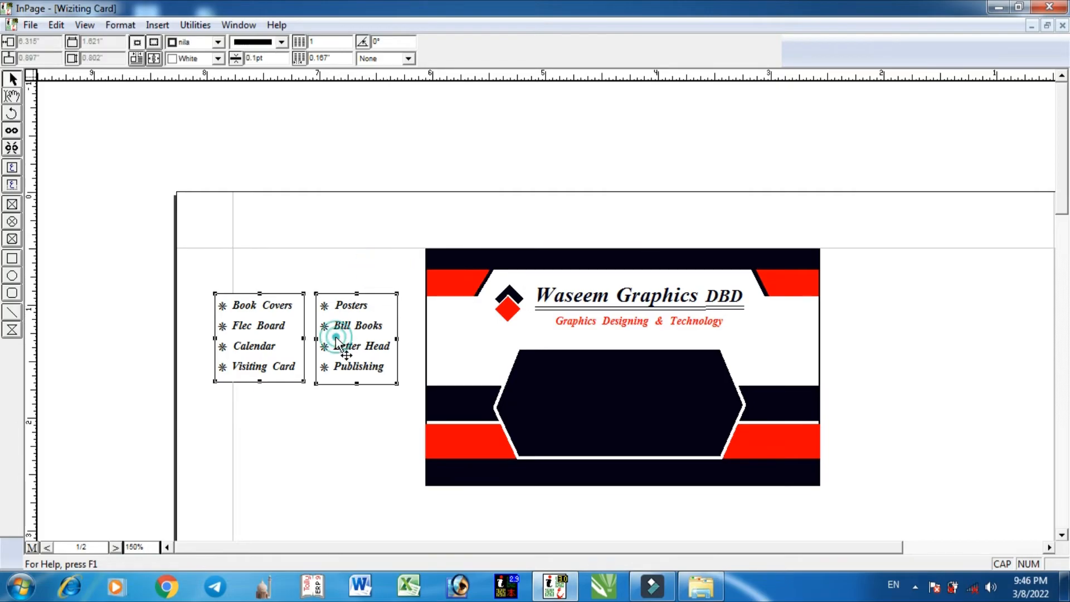
drag(282, 341, 599, 403)
click(580, 363)
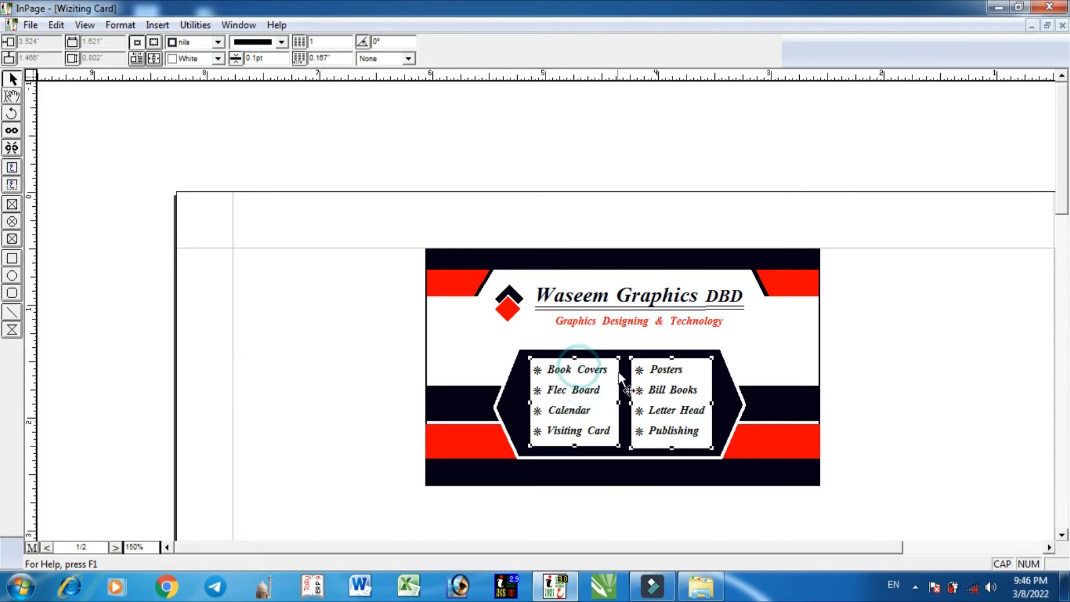
- Set the fill of both service list boxes to nila and keep their border colour nila
click(218, 59)
click(219, 90)
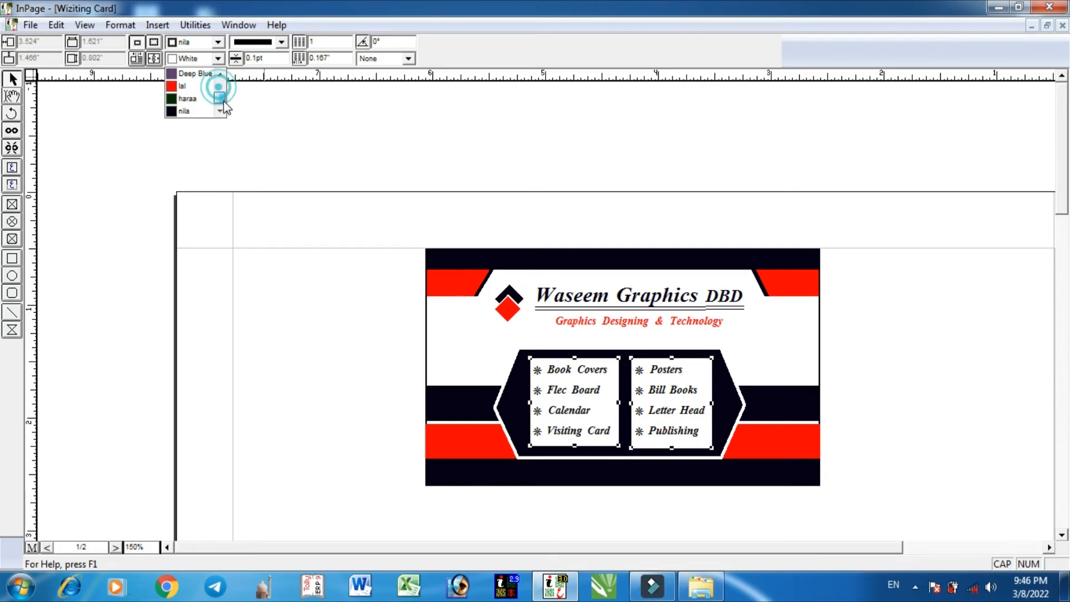
click(194, 110)
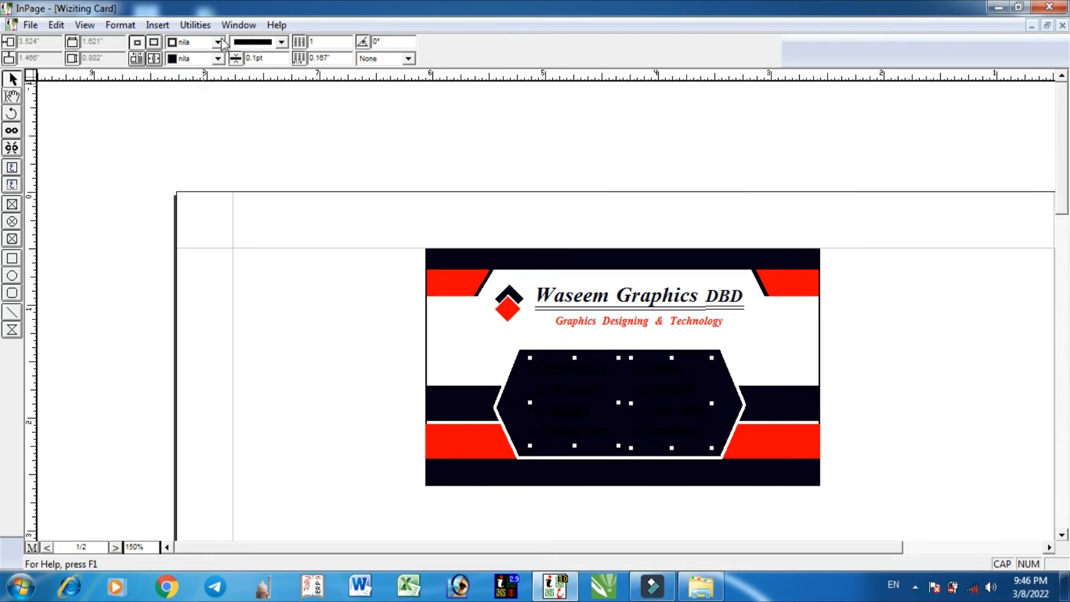
click(218, 43)
click(191, 90)
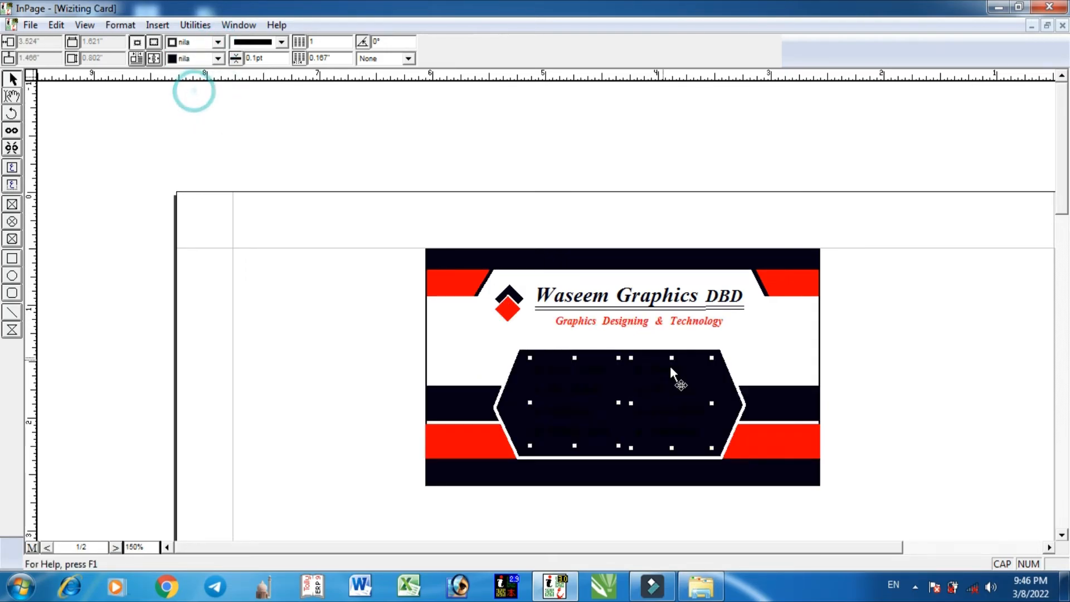
- Change all text in the left service list to white
click(12, 96)
click(561, 390)
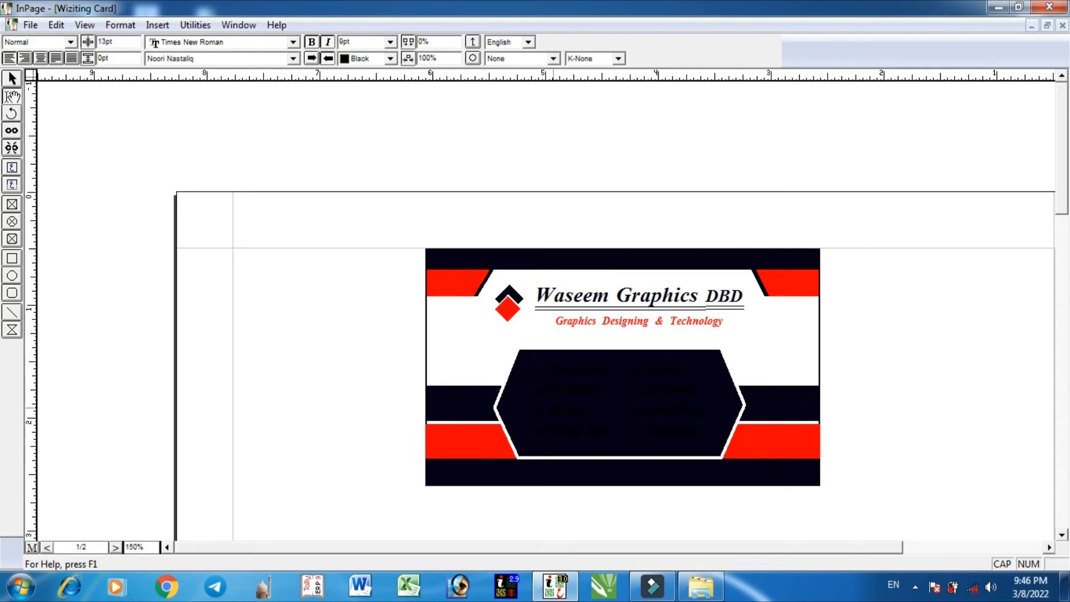
click(56, 25)
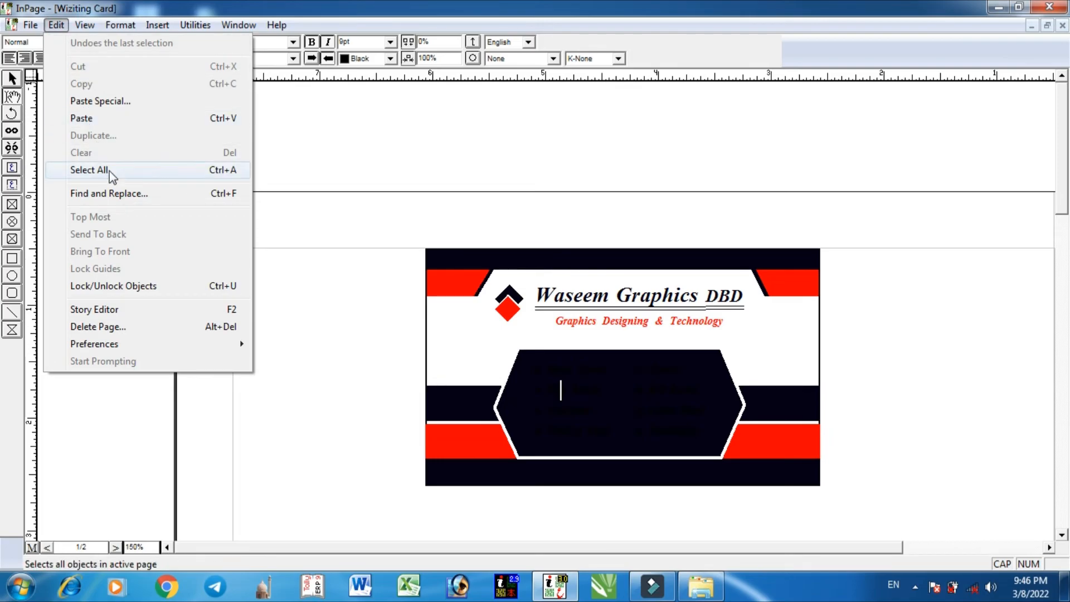
click(89, 170)
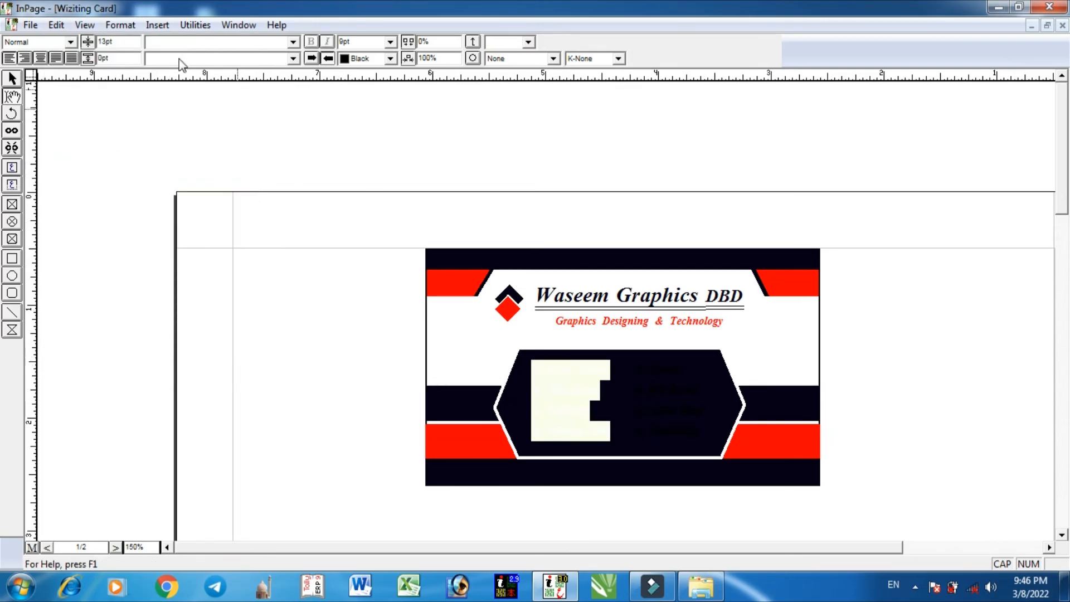
click(392, 59)
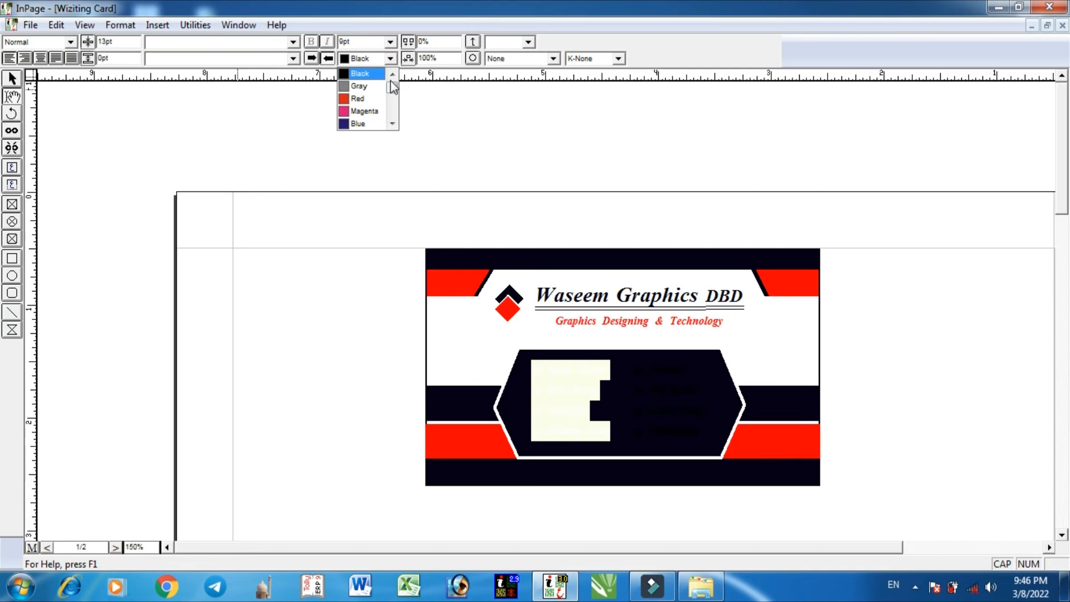
drag(391, 83, 392, 81)
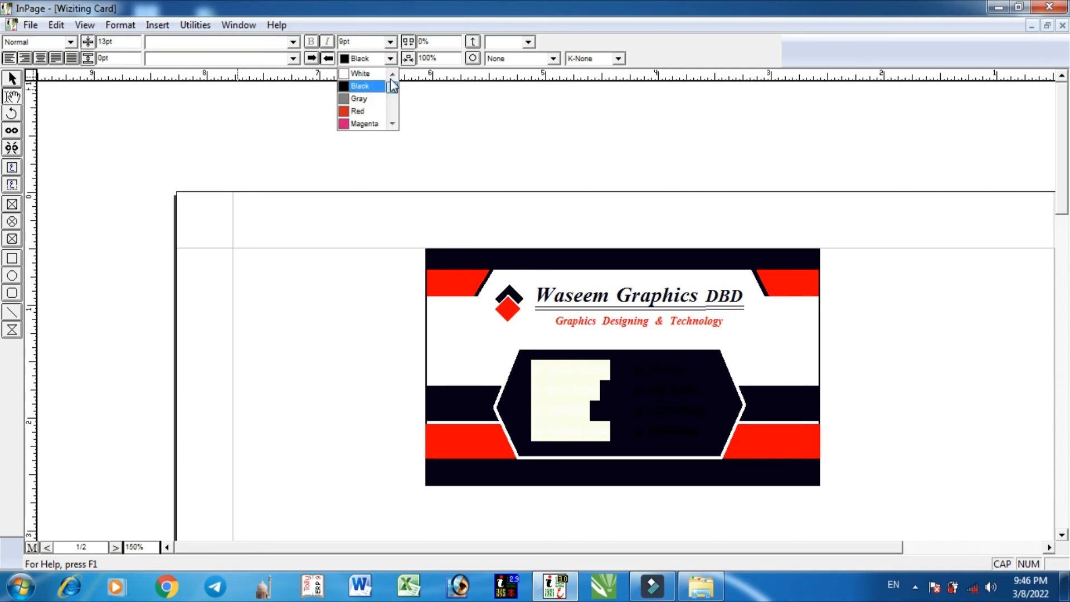
click(352, 74)
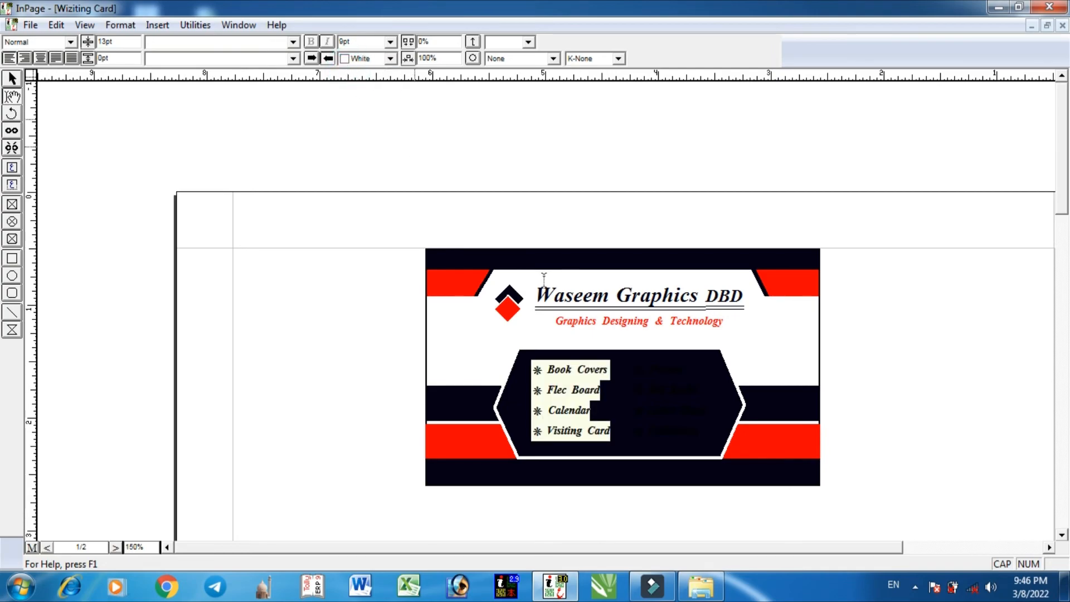
- Change all text in the right service list to white
click(668, 390)
key(ctrl+a)
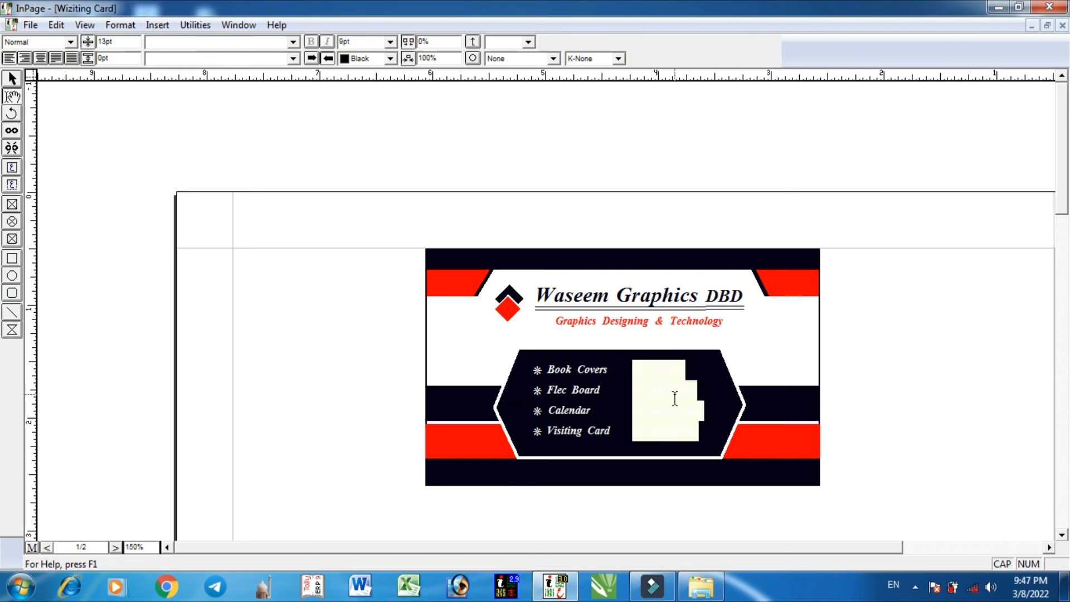
click(371, 64)
scroll(368, 83, up, 1)
click(364, 74)
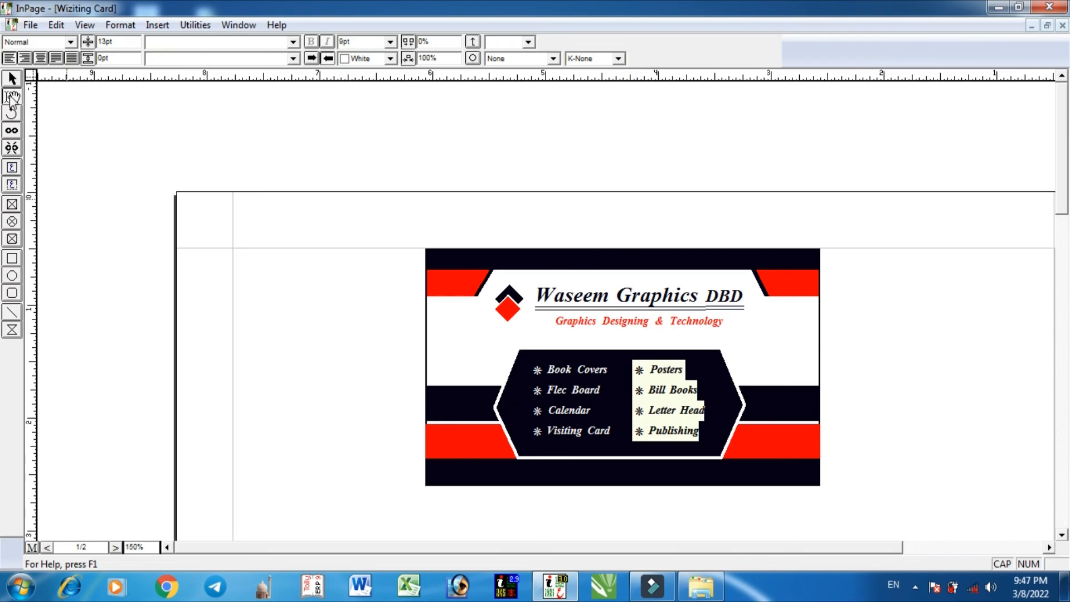
click(12, 96)
click(544, 282)
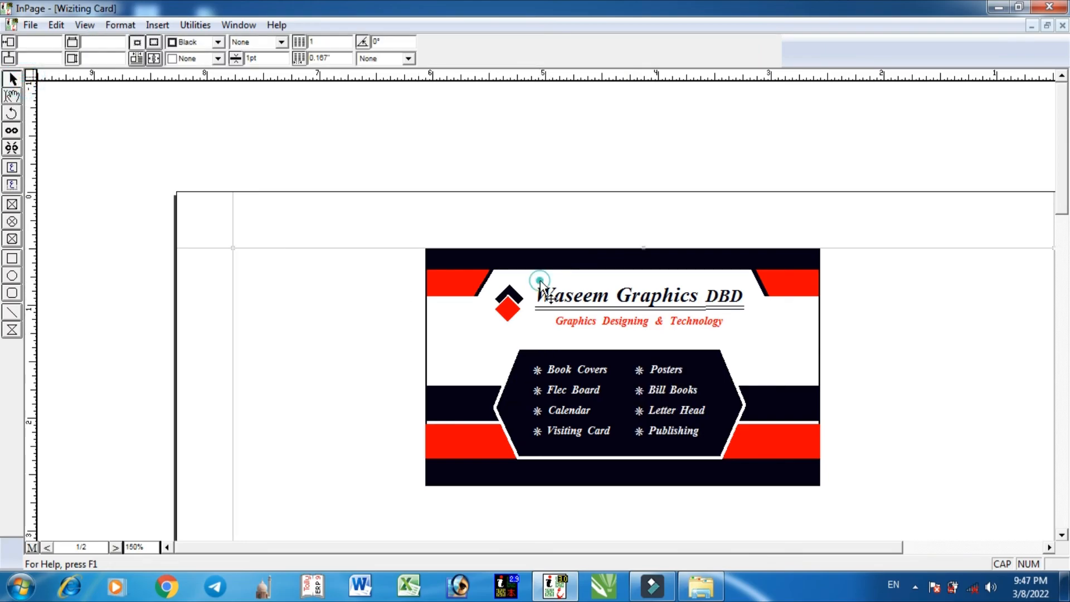
click(437, 238)
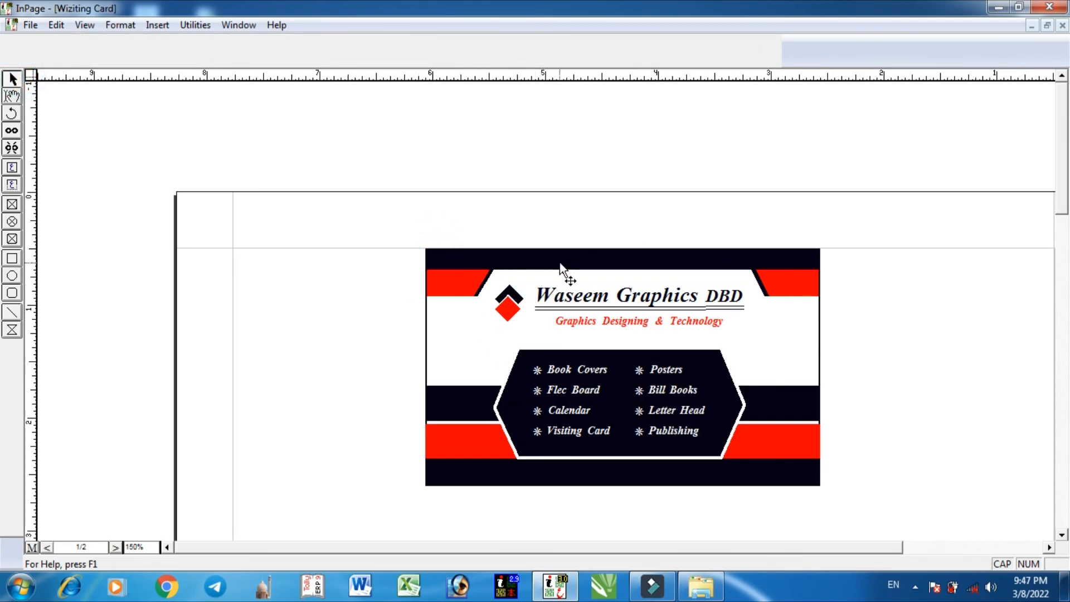
- Pull the hexagon's left point slightly outward and up, making the shape about 2.24 inches wide
key(ctrl+2)
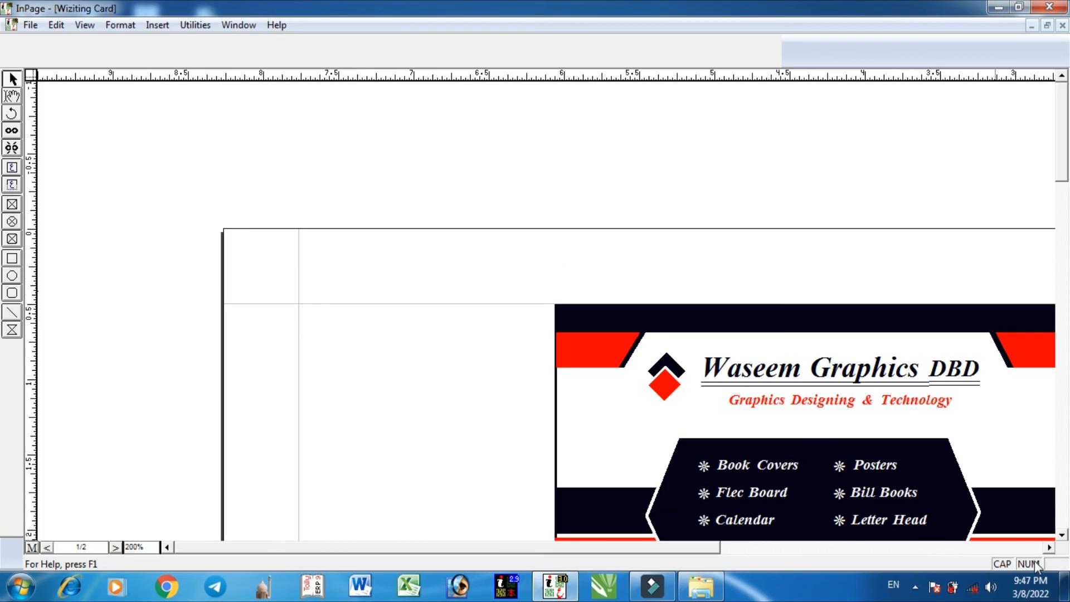
drag(716, 547, 794, 550)
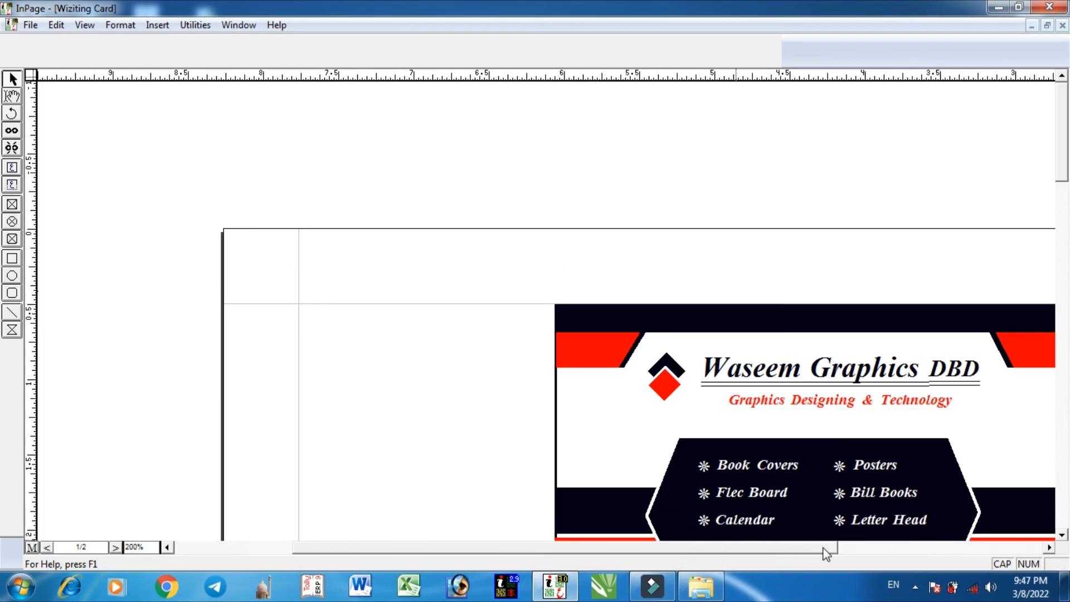
click(1062, 535)
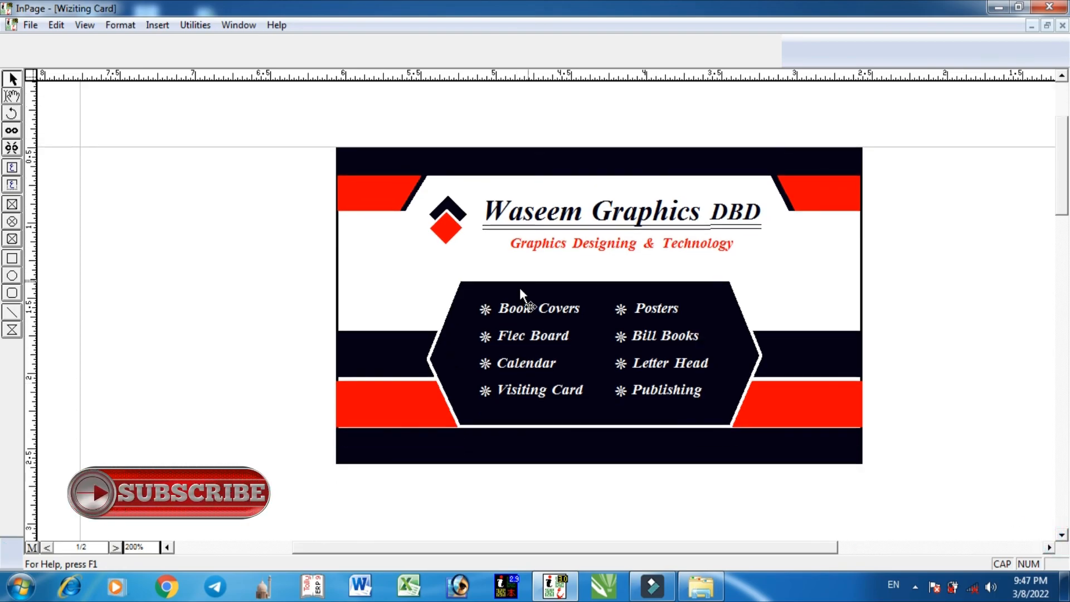
click(429, 362)
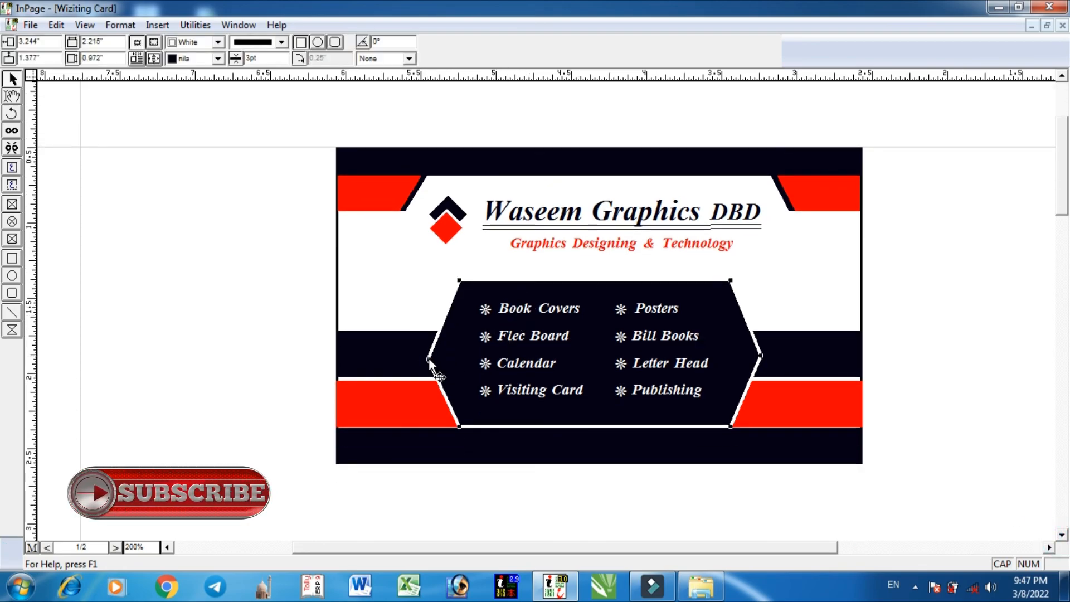
drag(428, 358, 424, 356)
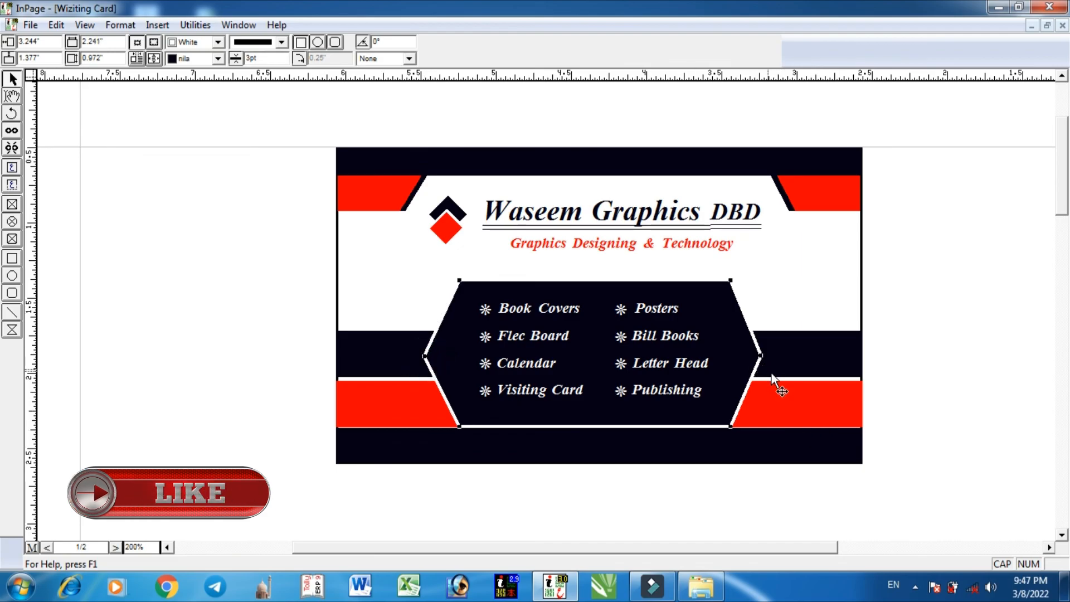
click(463, 259)
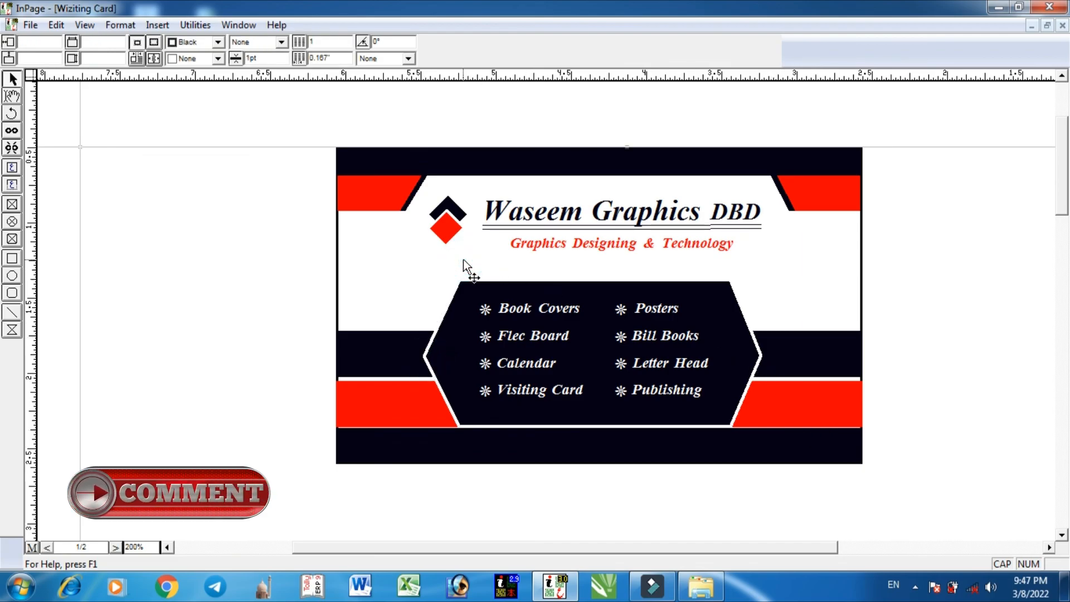
click(282, 195)
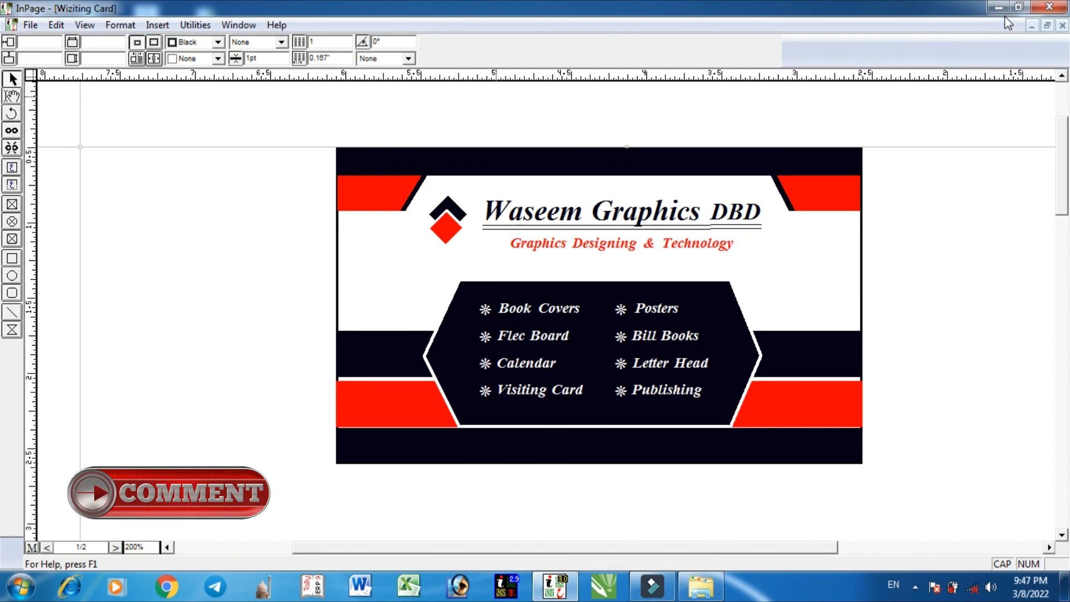